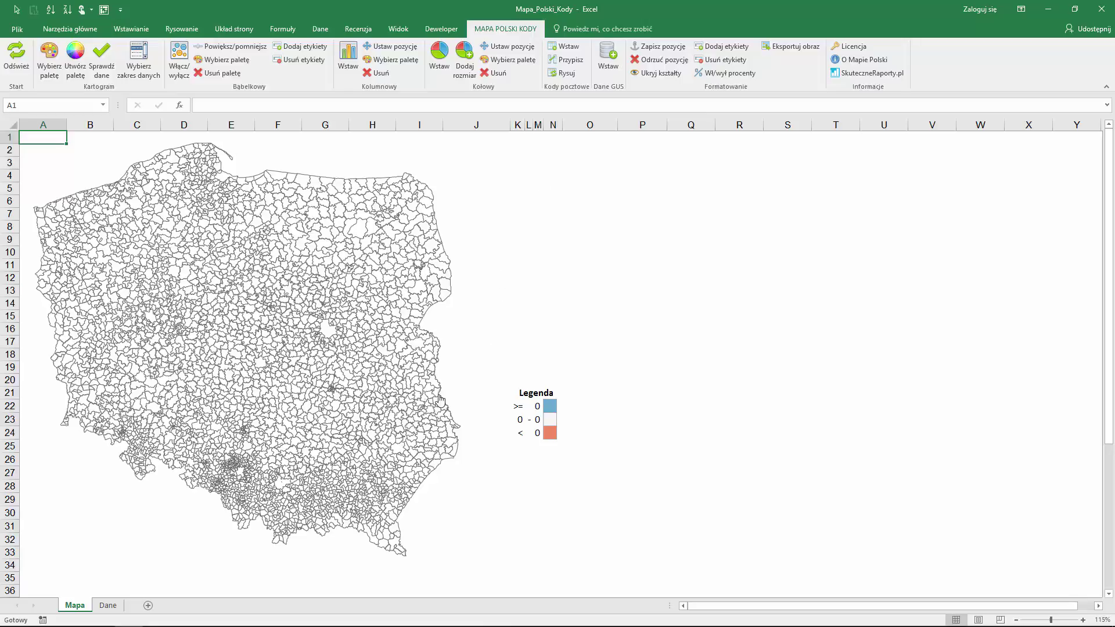
# - Check the random-value formula in the Dane sheet's Wartość column (cell G2)
pyautogui.click(108, 606)
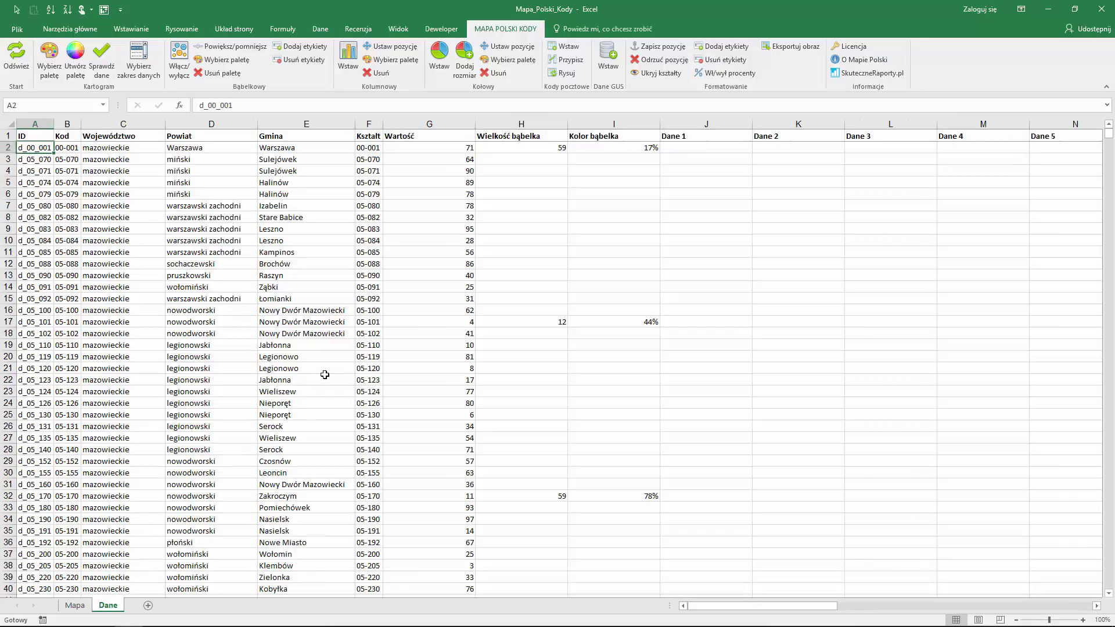
pyautogui.click(438, 125)
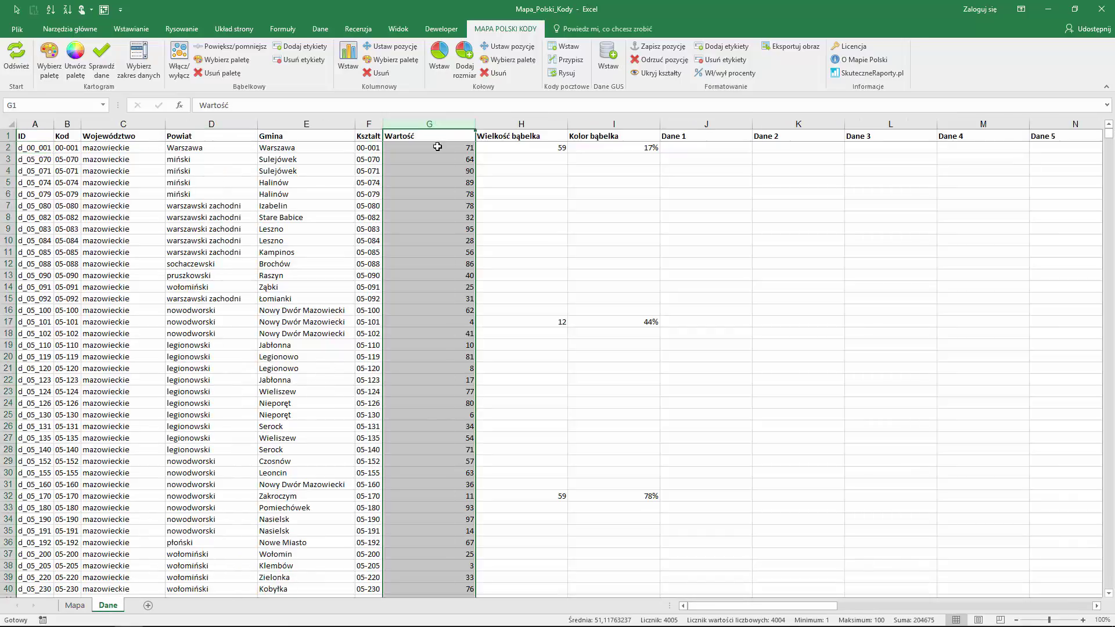
pyautogui.click(437, 148)
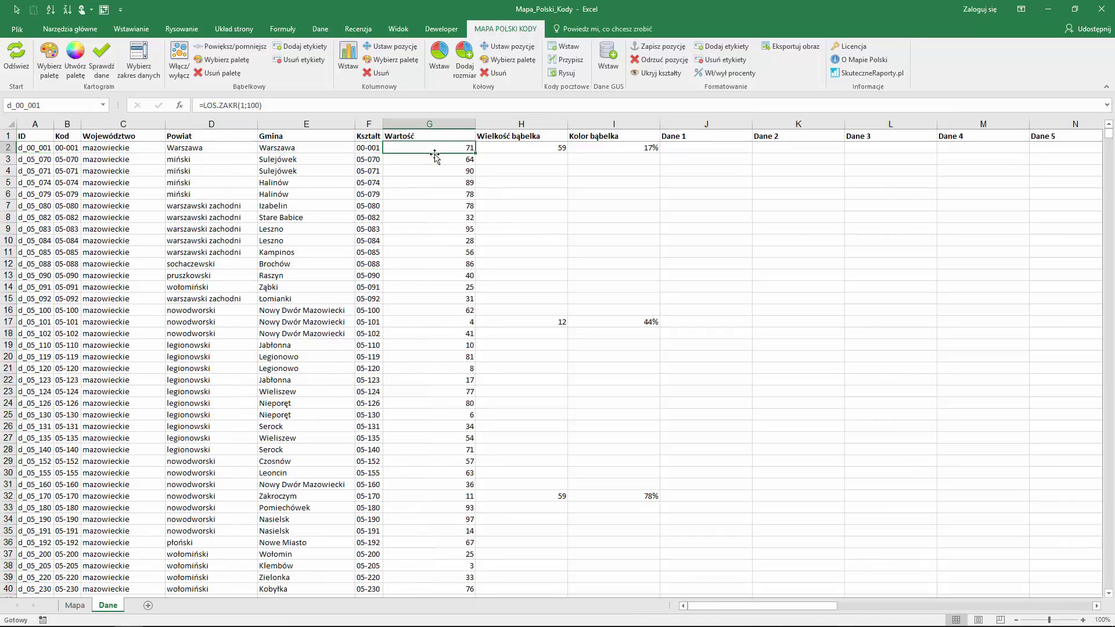
pyautogui.click(75, 606)
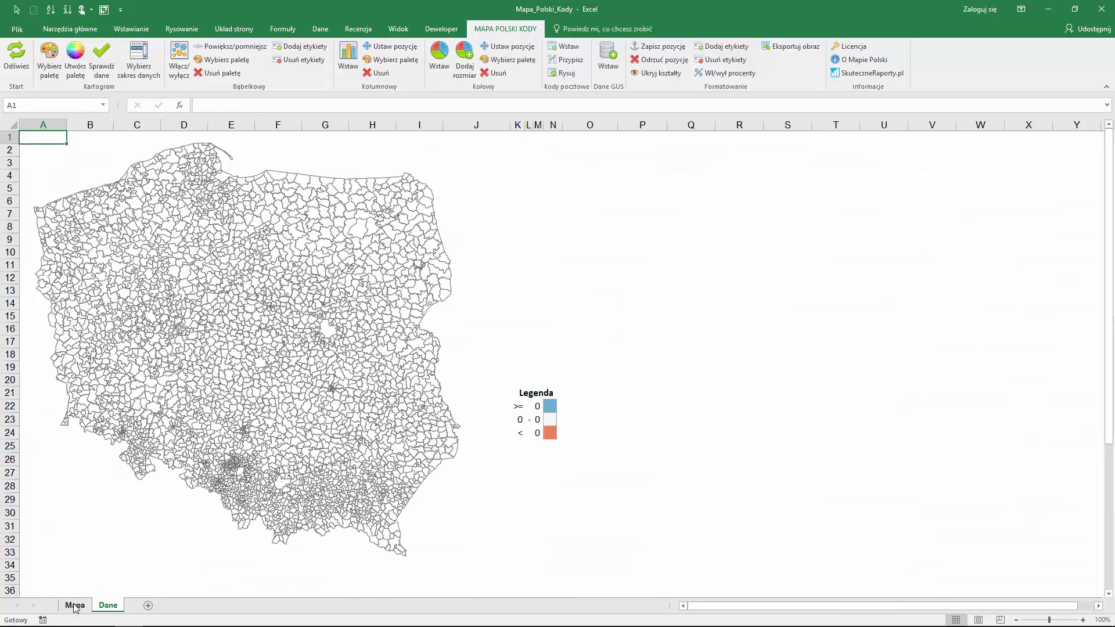
# - Colour the map with the czerwono-niebieska (10) palette in steps of 10
pyautogui.click(50, 65)
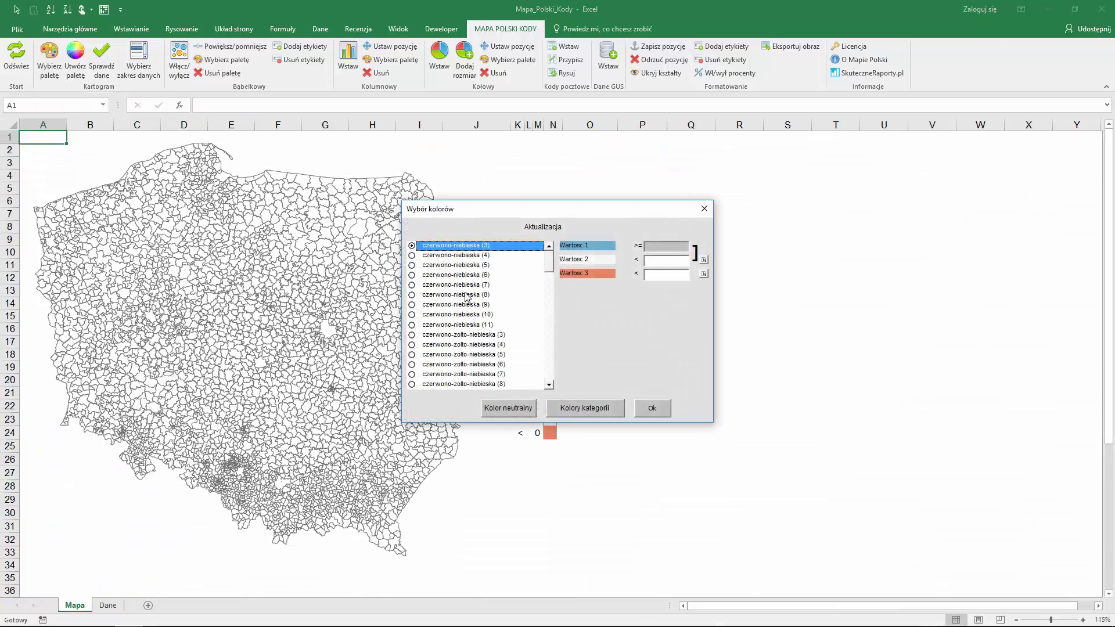
pyautogui.click(474, 315)
pyautogui.click(661, 261)
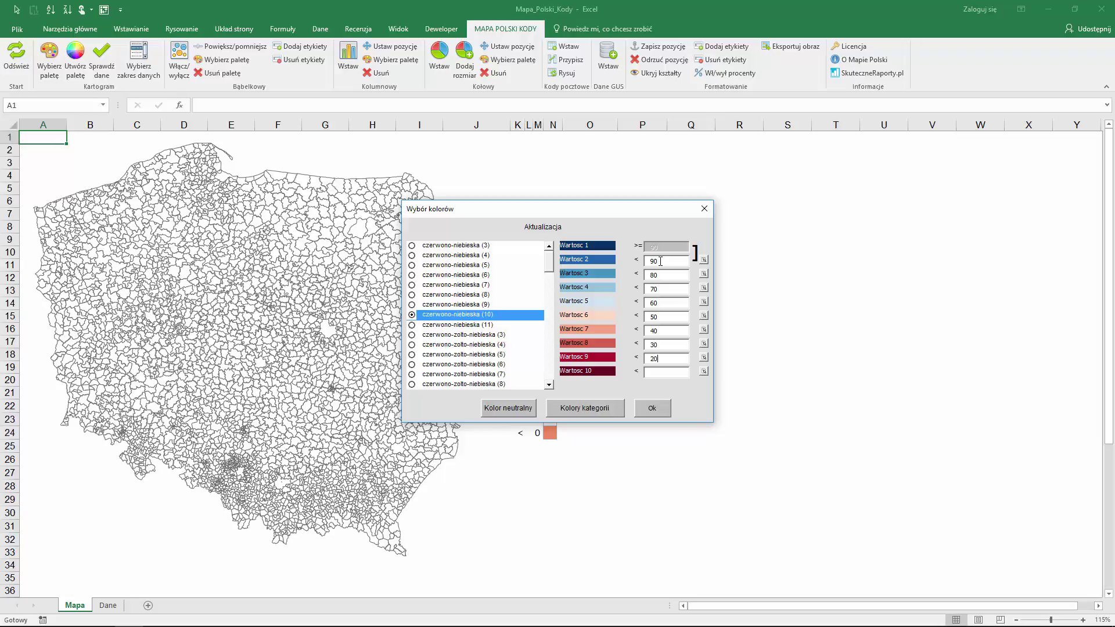
pyautogui.click(649, 405)
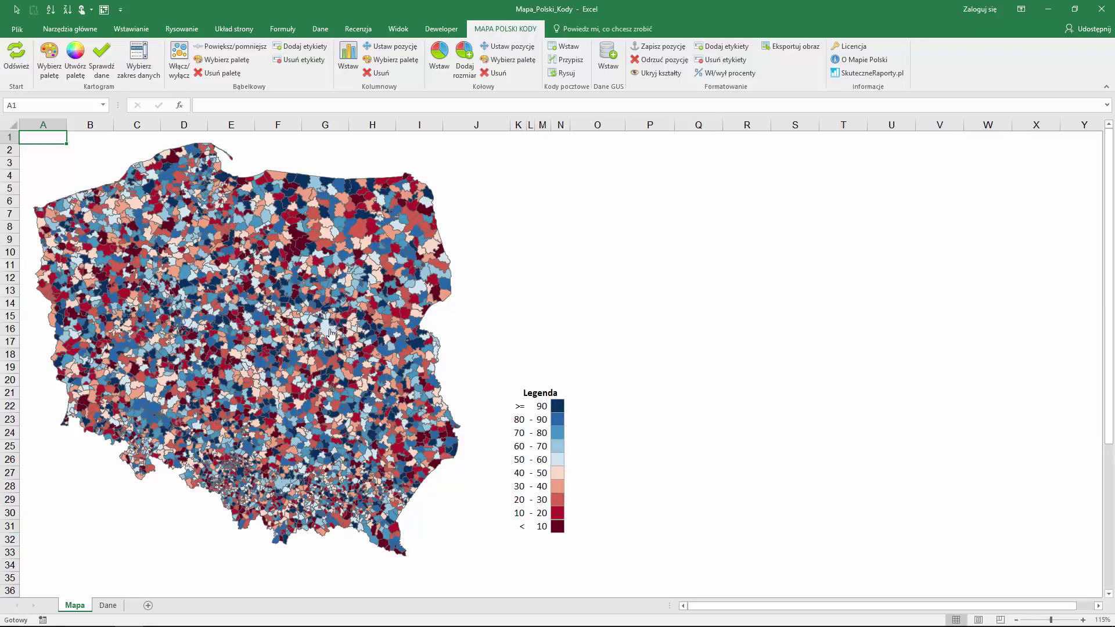
# - Look up the Łódź and Pisz areas' postal codes and values on the map
pyautogui.click(604, 356)
pyautogui.click(259, 368)
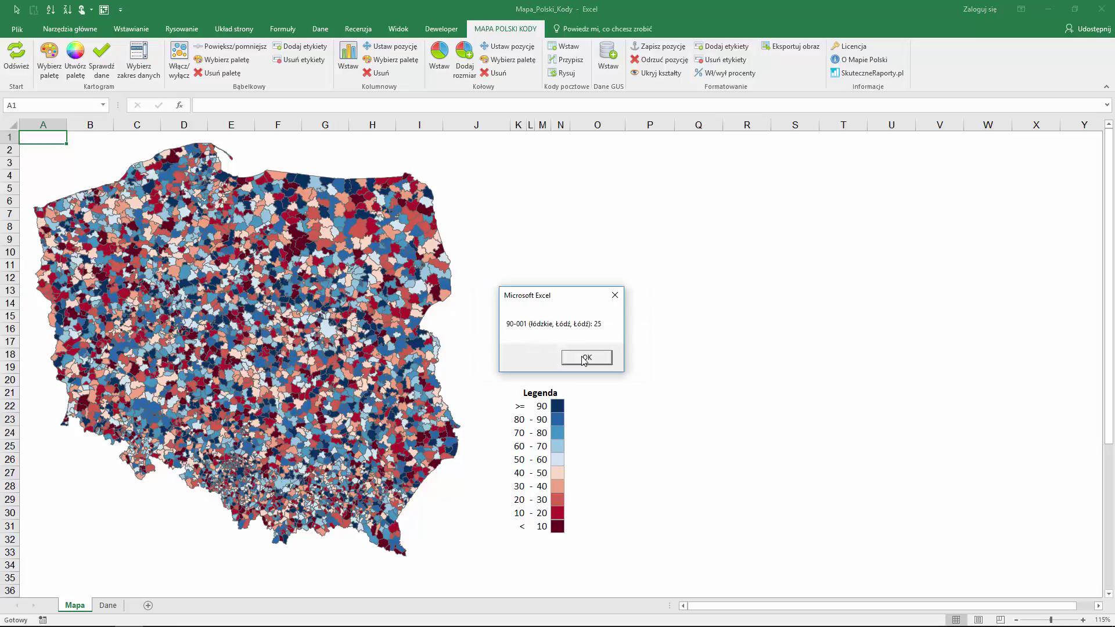
pyautogui.click(584, 361)
pyautogui.click(415, 247)
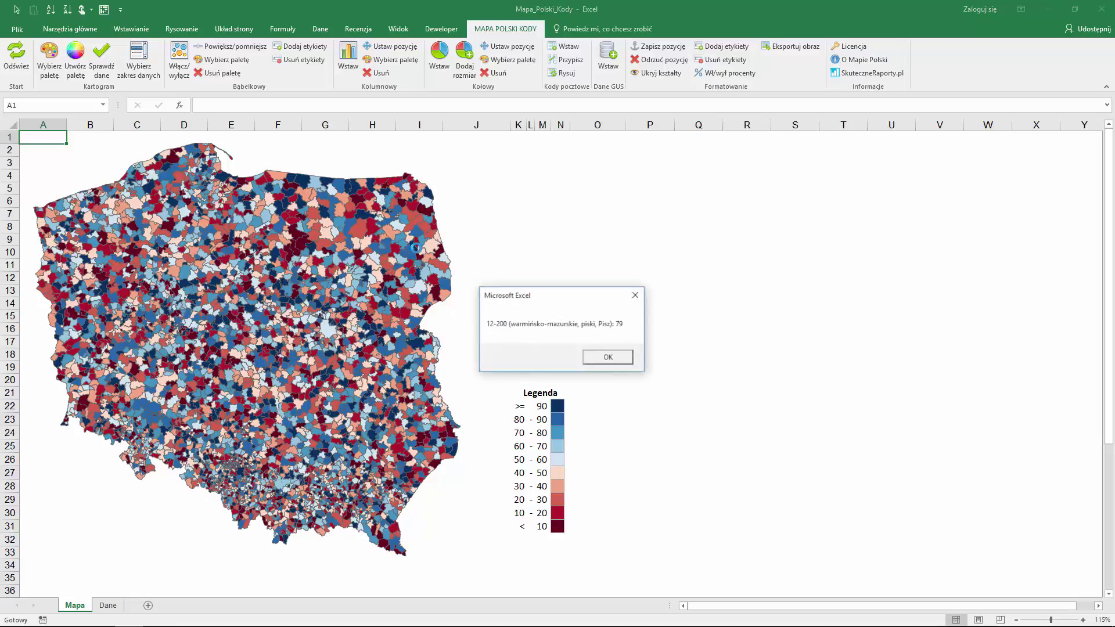
pyautogui.click(607, 357)
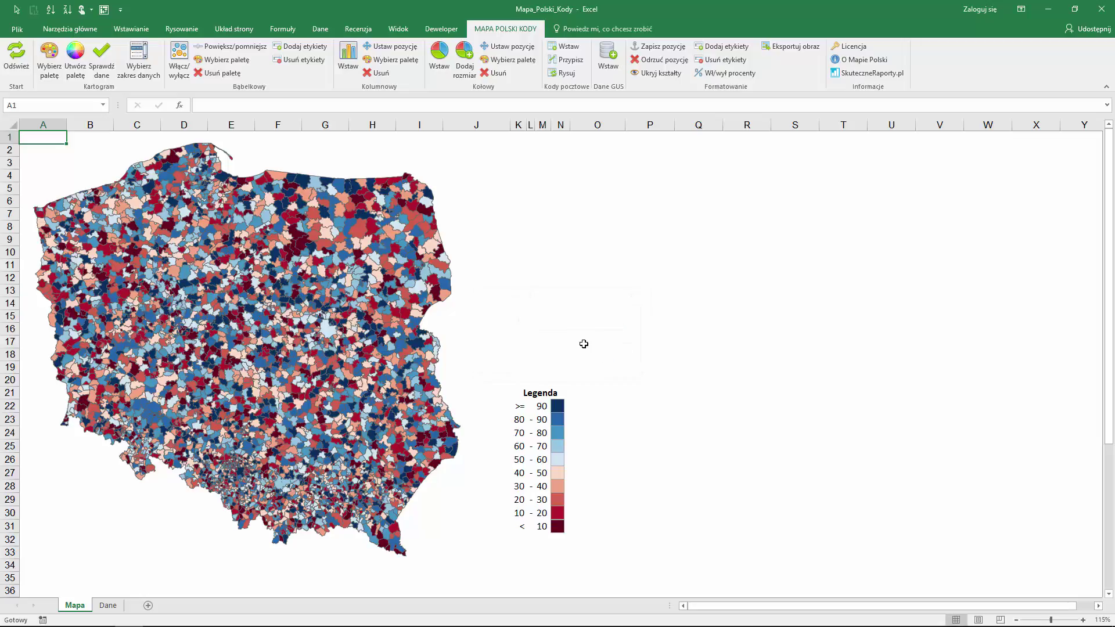
# - Review the first-digit Wartość formula on Dane, then reopen the palette chooser on Mapa
pyautogui.click(51, 63)
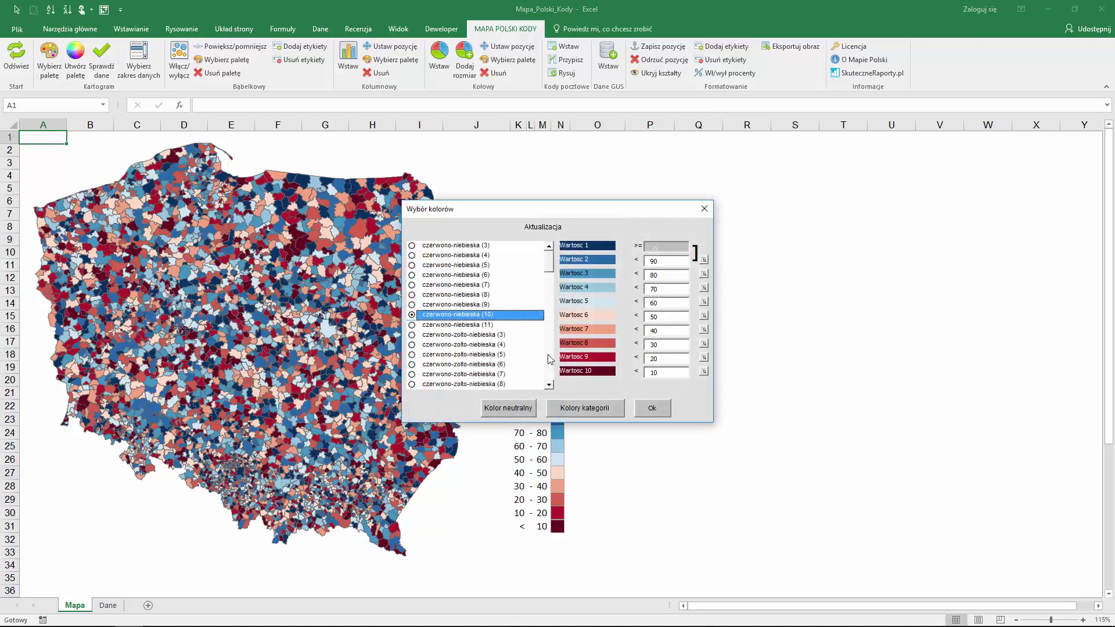
pyautogui.click(705, 209)
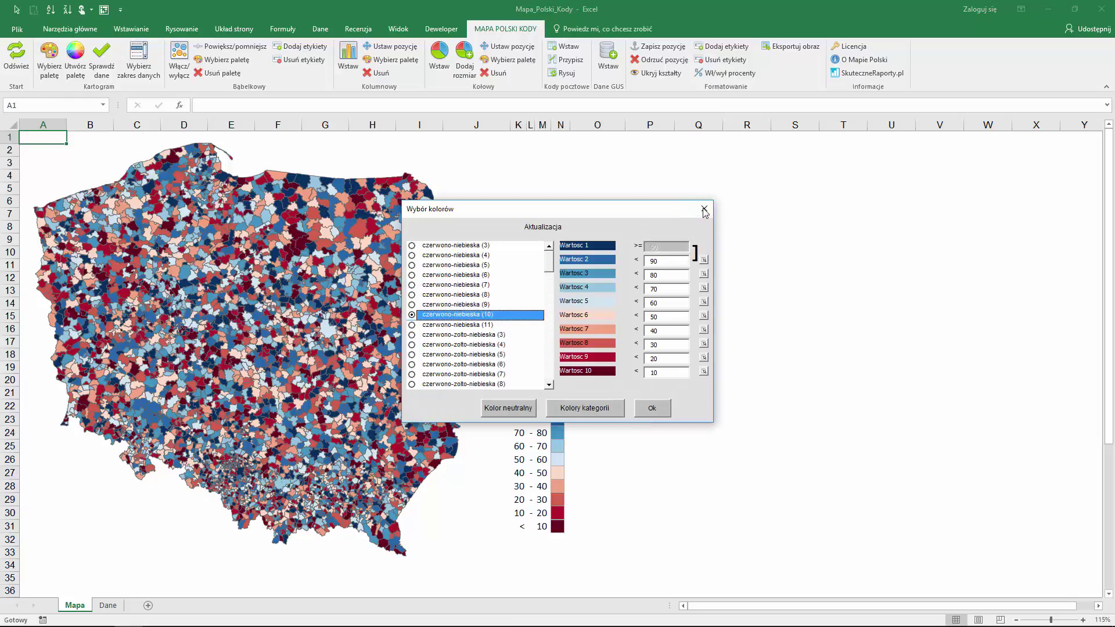
pyautogui.click(108, 605)
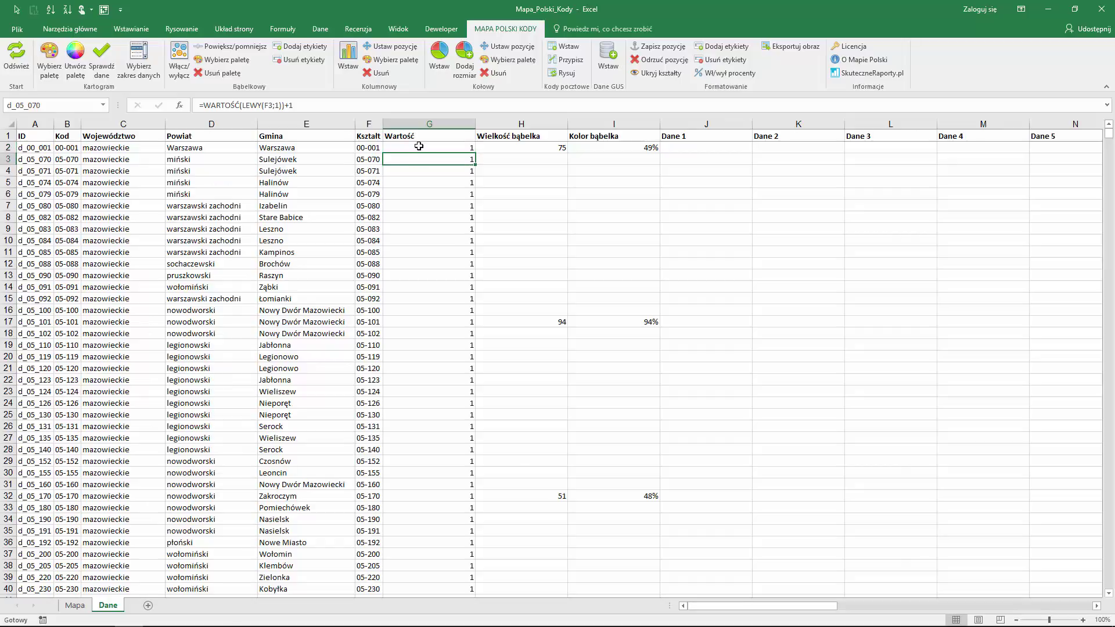
pyautogui.click(75, 605)
pyautogui.click(50, 67)
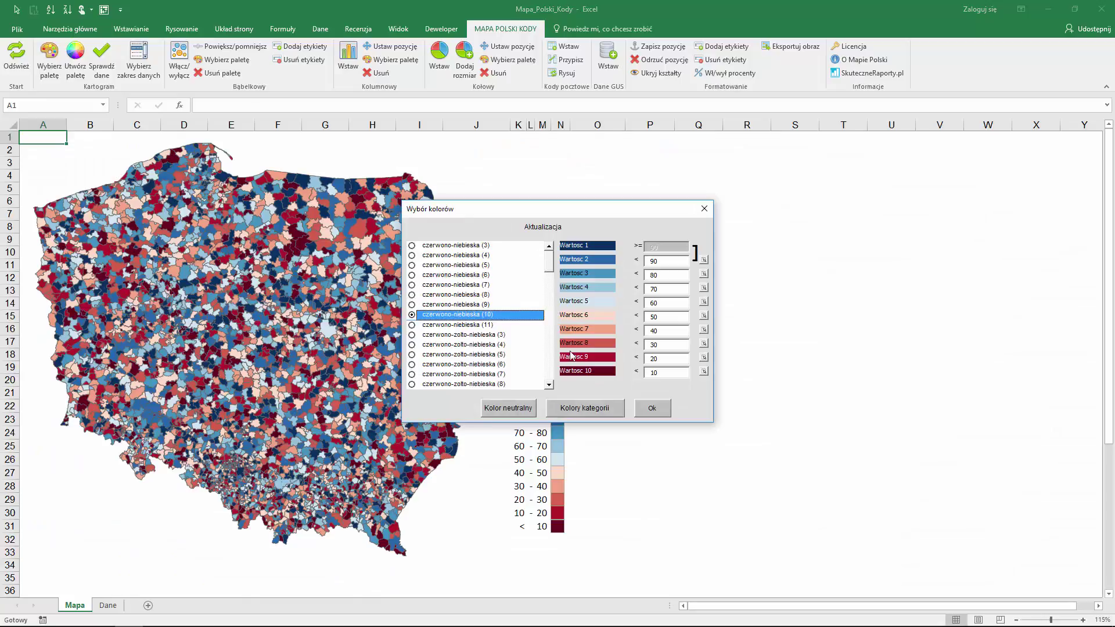
# - Colour the map by 10 postal-zone categories and check the Okonek area's category
pyautogui.click(585, 408)
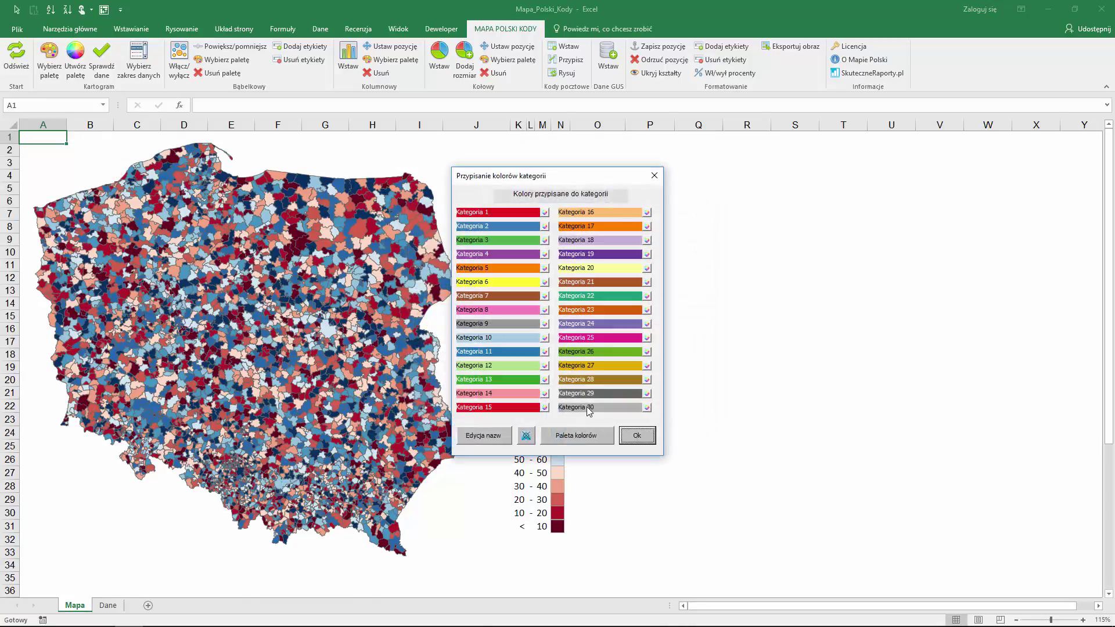
pyautogui.click(493, 436)
pyautogui.doubleClick(559, 439)
pyautogui.write('10')
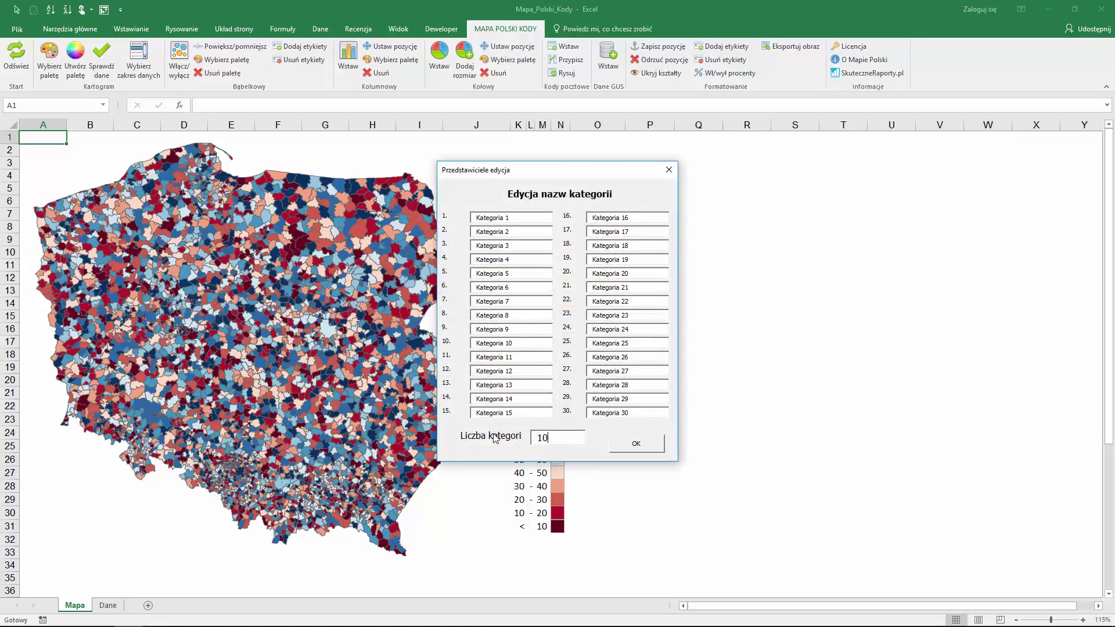
pyautogui.press('Tab')
pyautogui.click(633, 446)
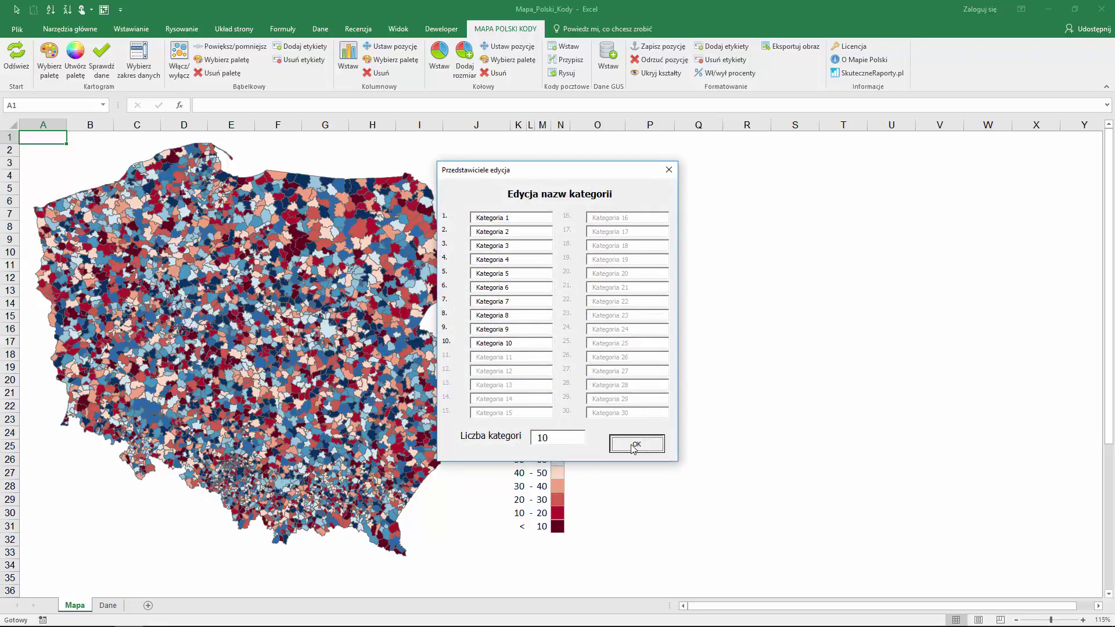
pyautogui.click(637, 439)
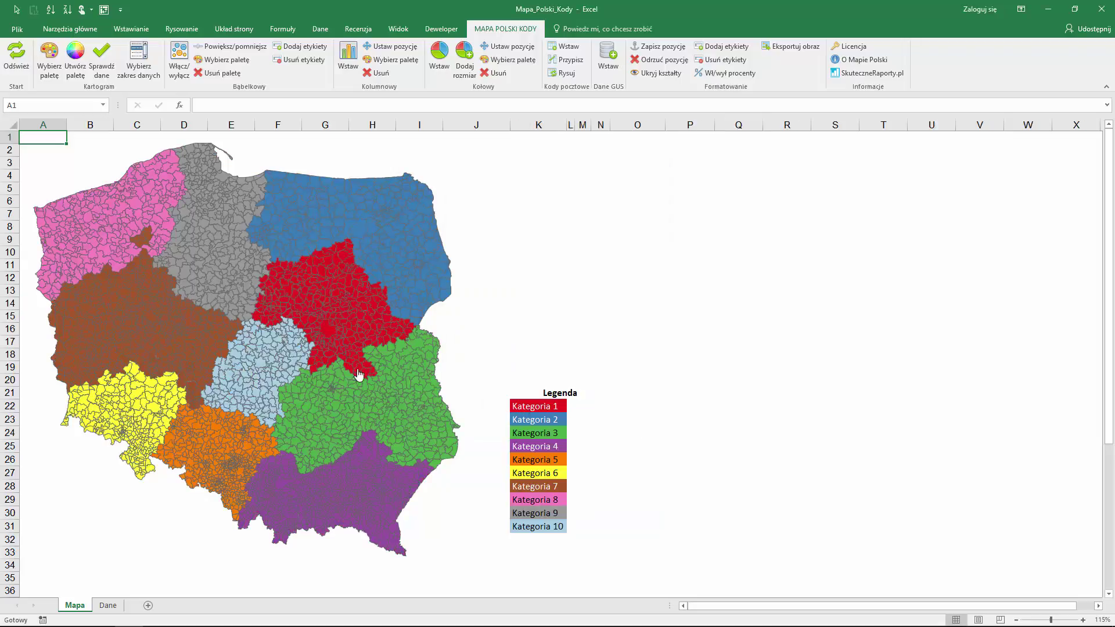
pyautogui.click(150, 240)
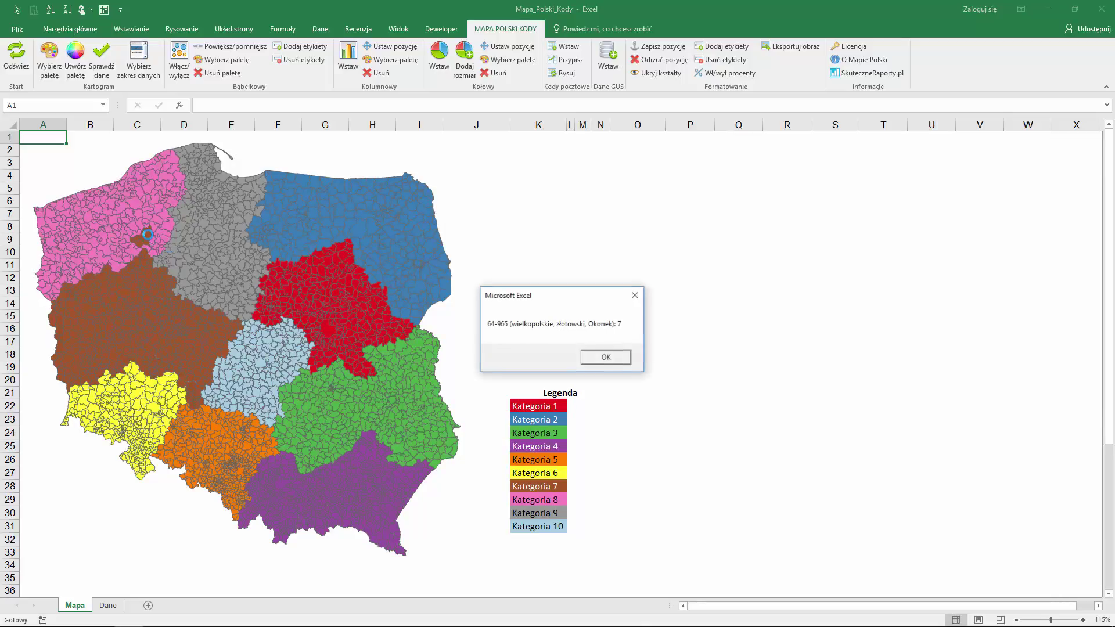
pyautogui.click(597, 361)
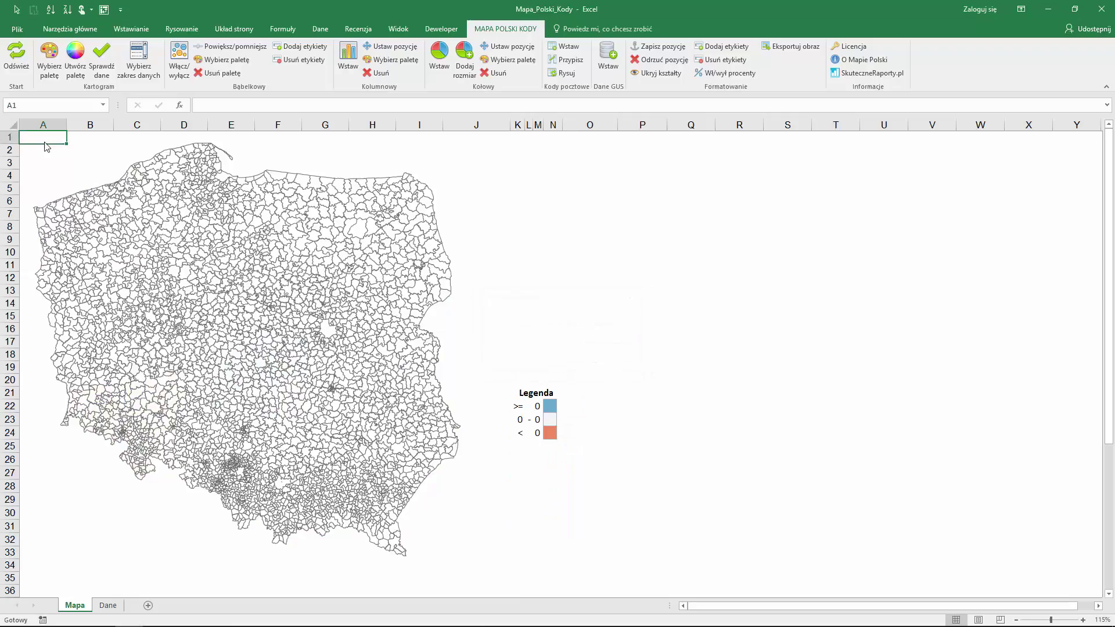
# - Inspect the Wielkość bąbelka values in column H of the Dane sheet
pyautogui.click(115, 599)
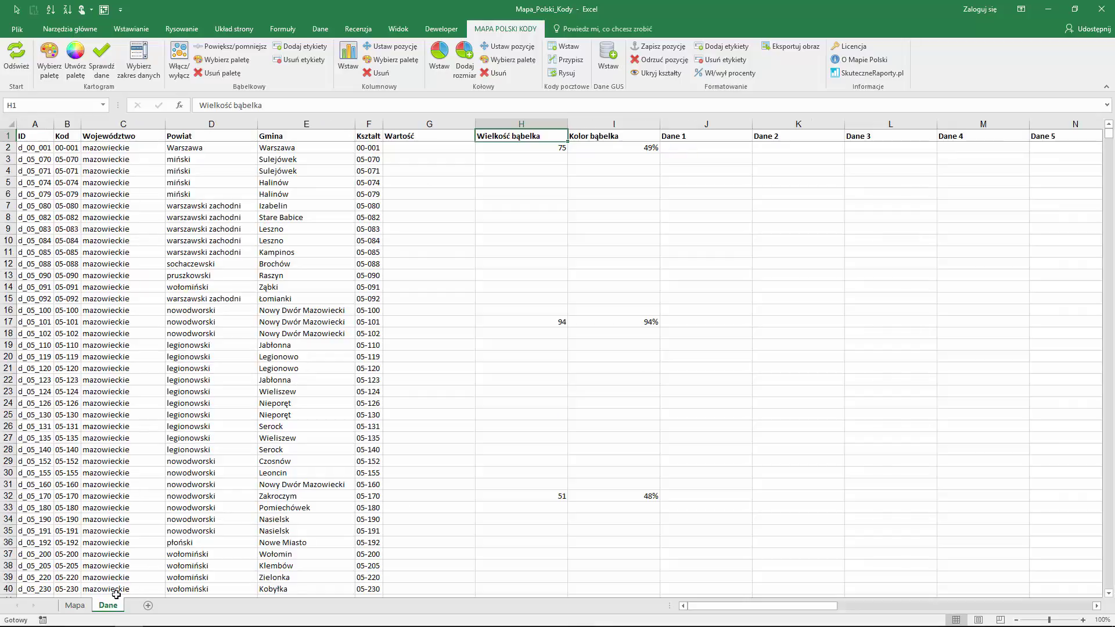
pyautogui.moveTo(520, 122); pyautogui.dragTo(618, 125)
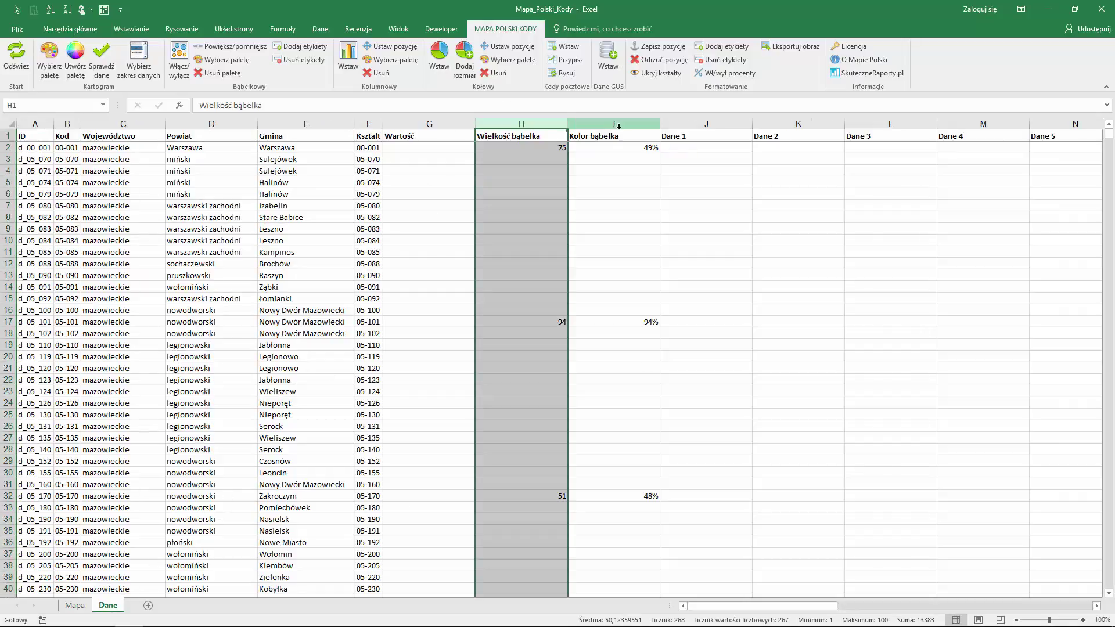
pyautogui.click(627, 124)
pyautogui.click(521, 148)
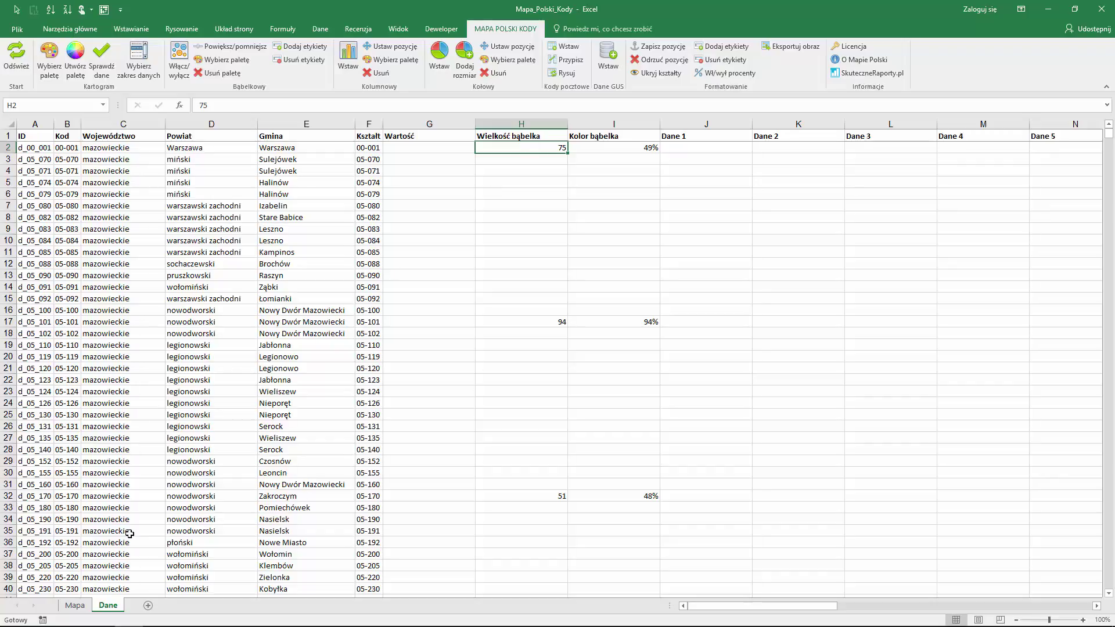
pyautogui.click(75, 605)
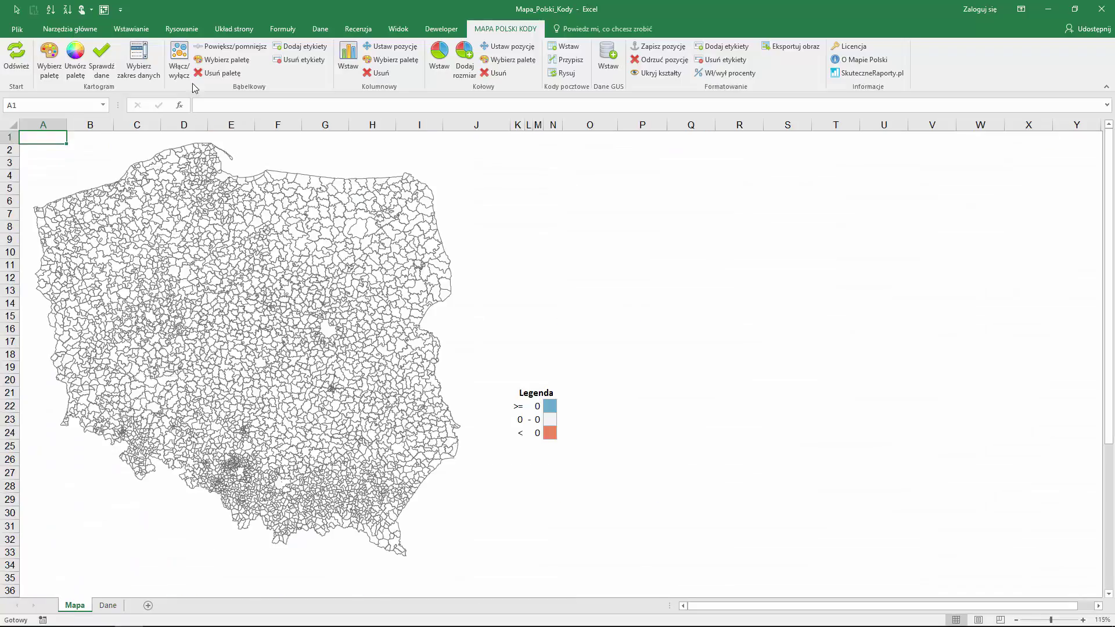
# - Turn on bubbles over the Mapa map and increase their size
pyautogui.click(187, 66)
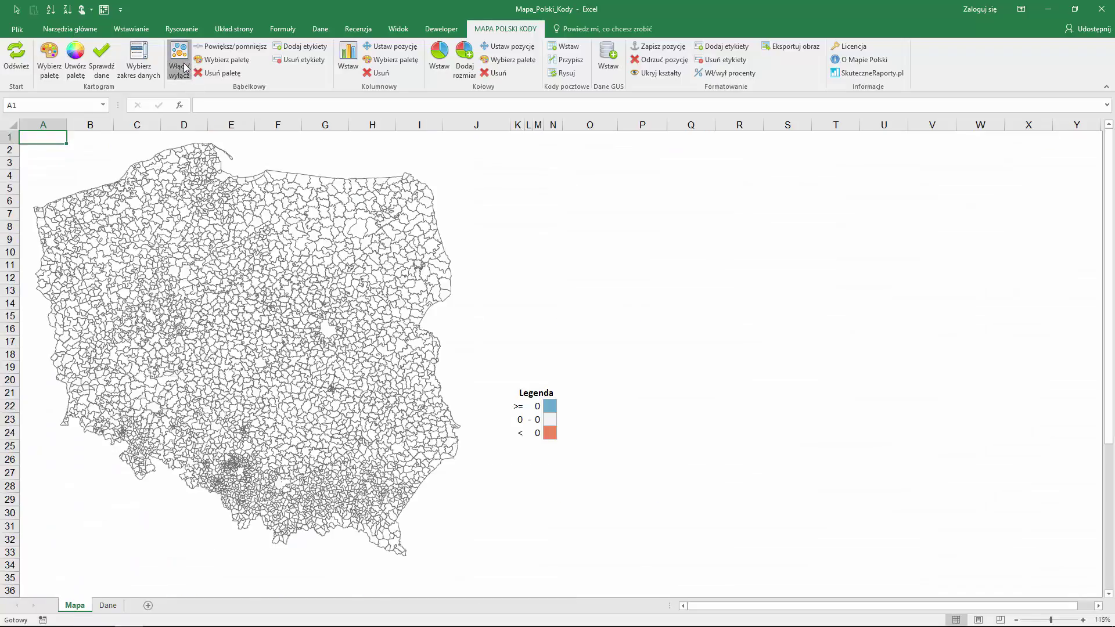
pyautogui.click(229, 51)
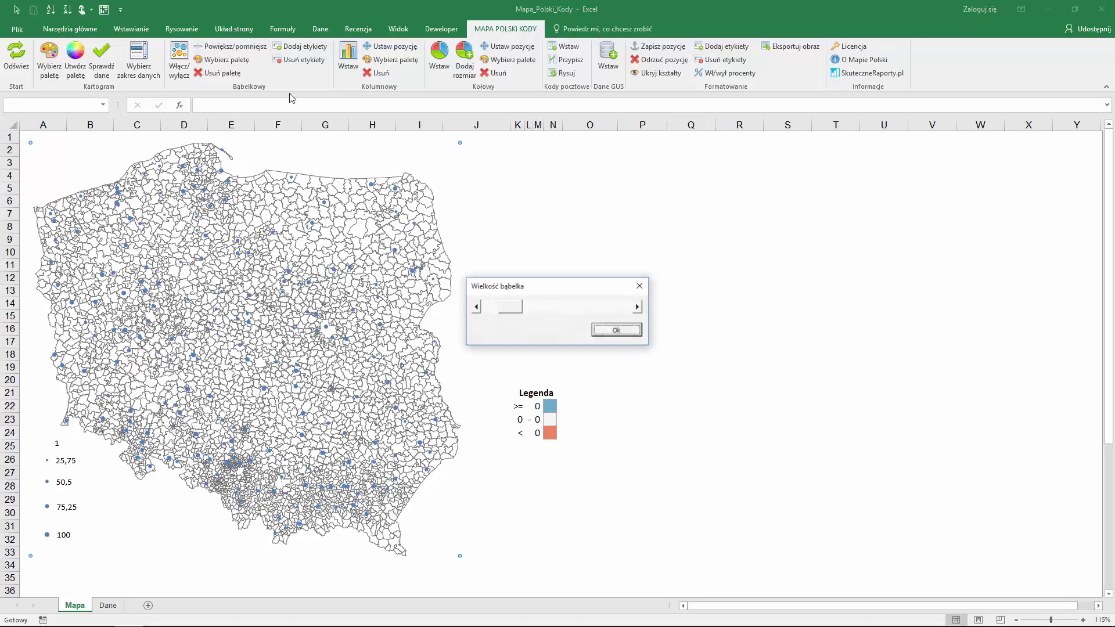
pyautogui.click(520, 315)
pyautogui.moveTo(533, 315); pyautogui.dragTo(539, 315)
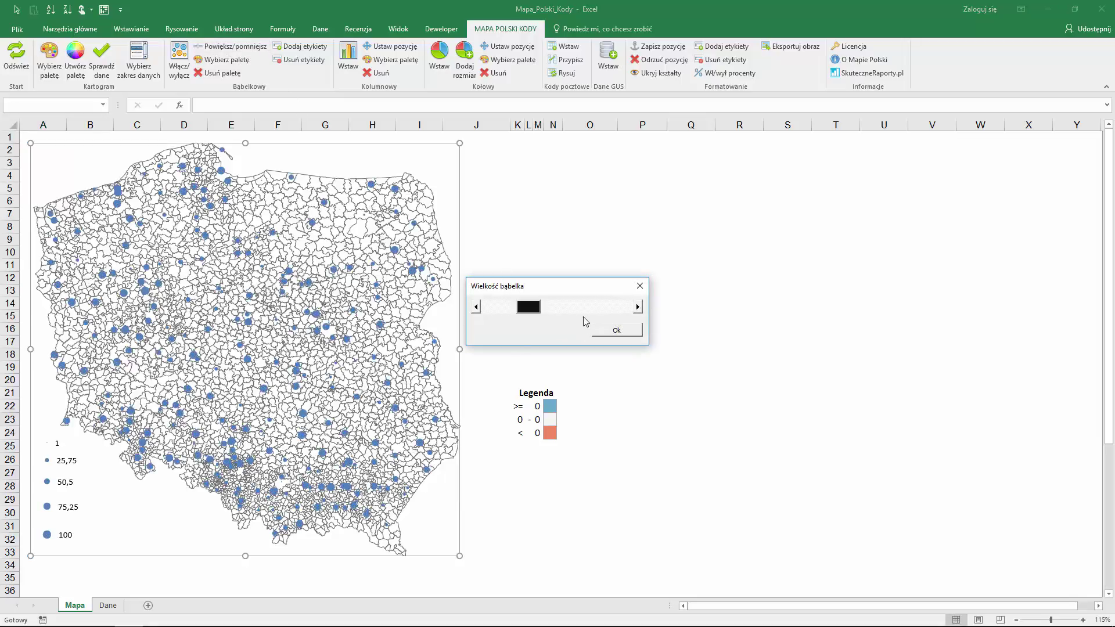
pyautogui.click(615, 331)
pyautogui.click(506, 282)
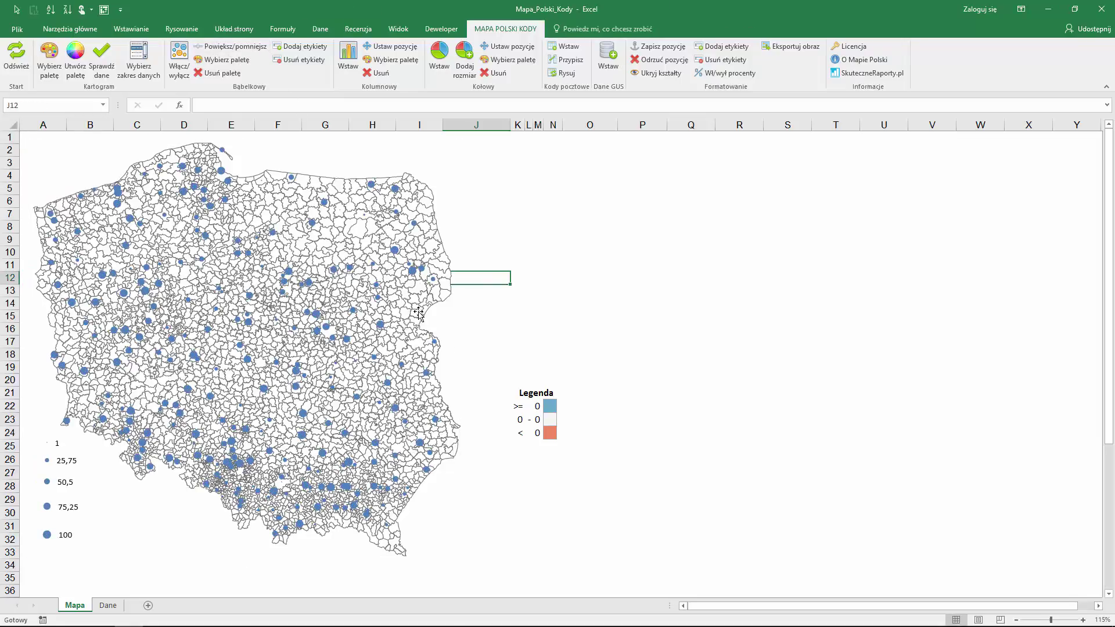
pyautogui.click(381, 328)
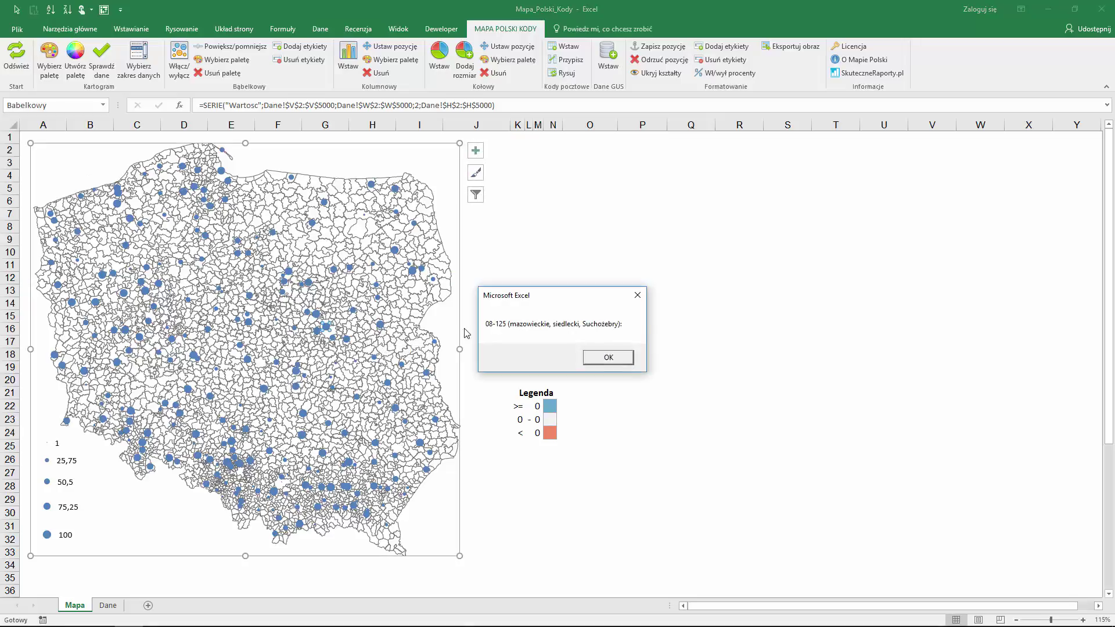
pyautogui.click(608, 358)
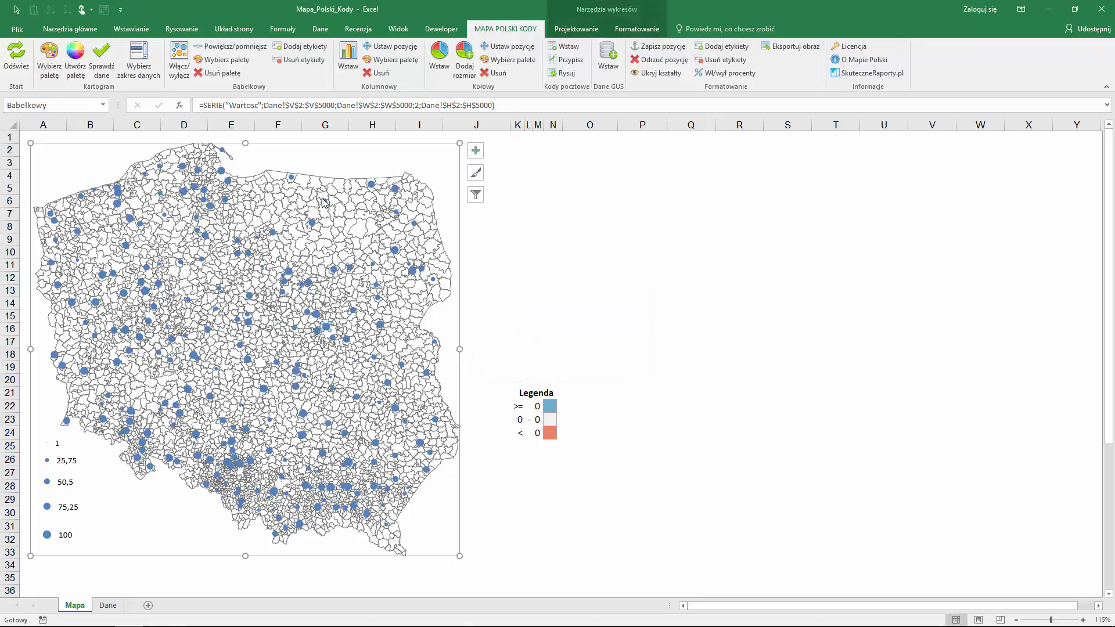
pyautogui.click(326, 207)
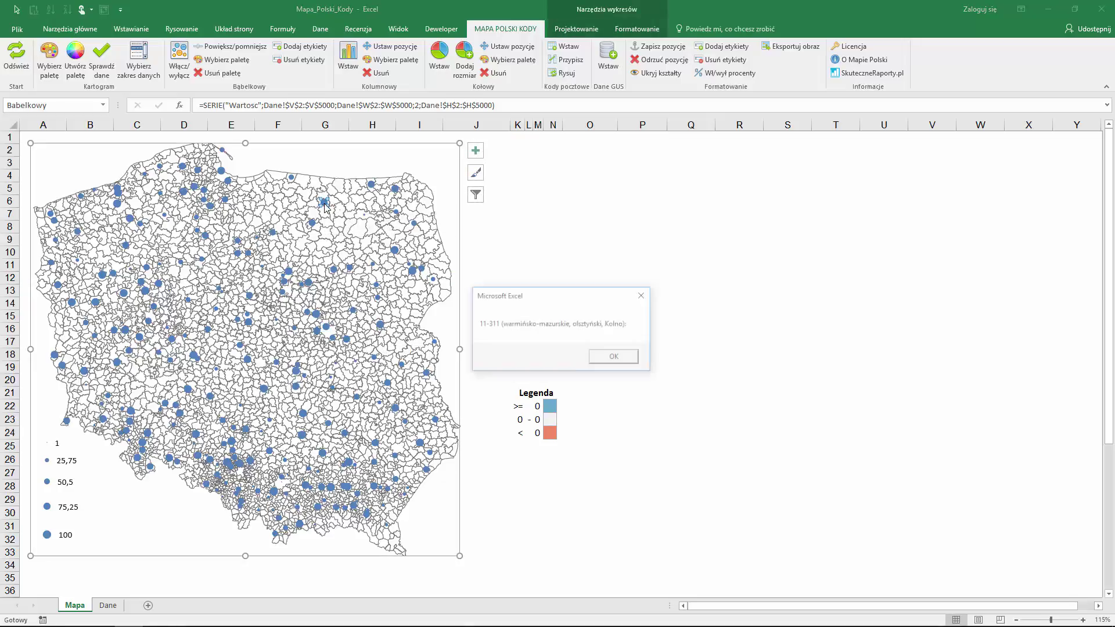
pyautogui.click(606, 358)
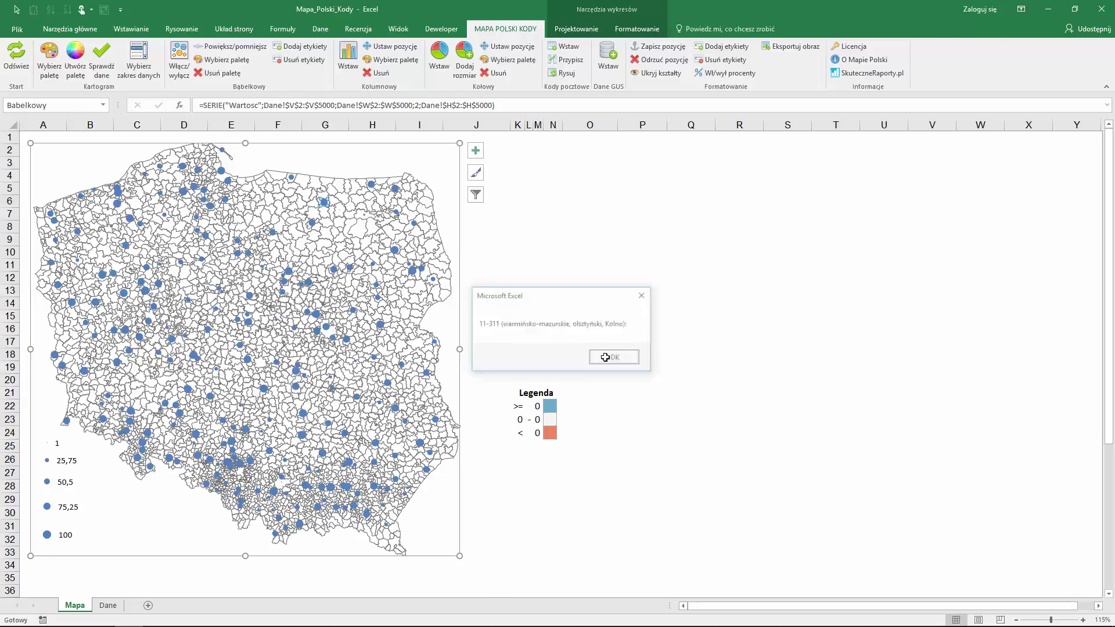
pyautogui.click(520, 154)
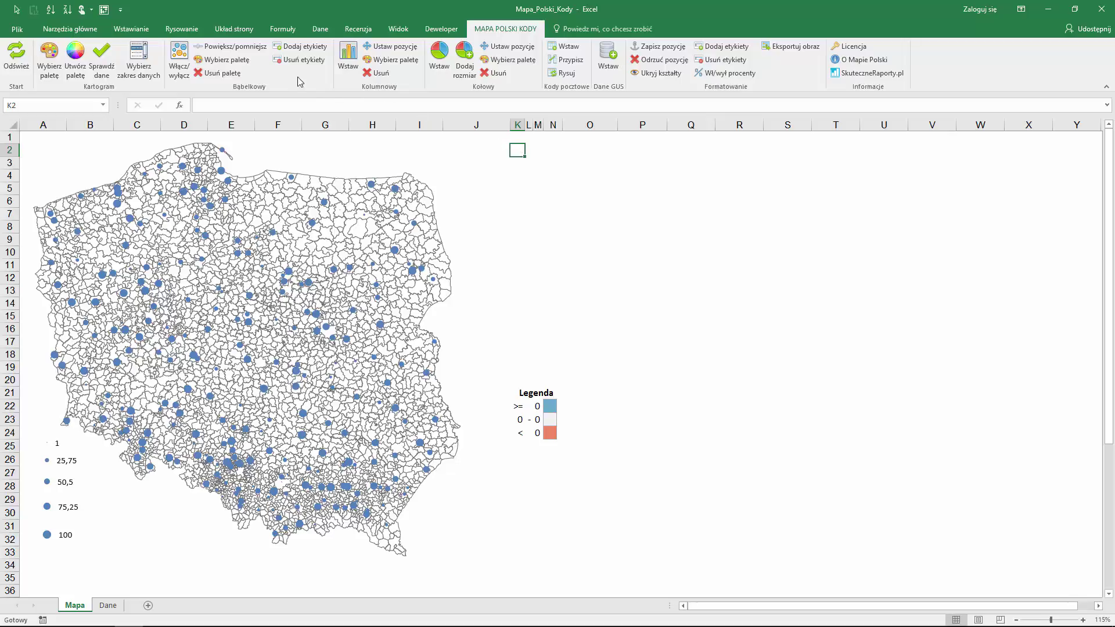
# - Recolour bubbles with czerwono-niebieska (5) at 0.8/0.6/0.4/0.2, then insert the postal-code map
pyautogui.click(247, 64)
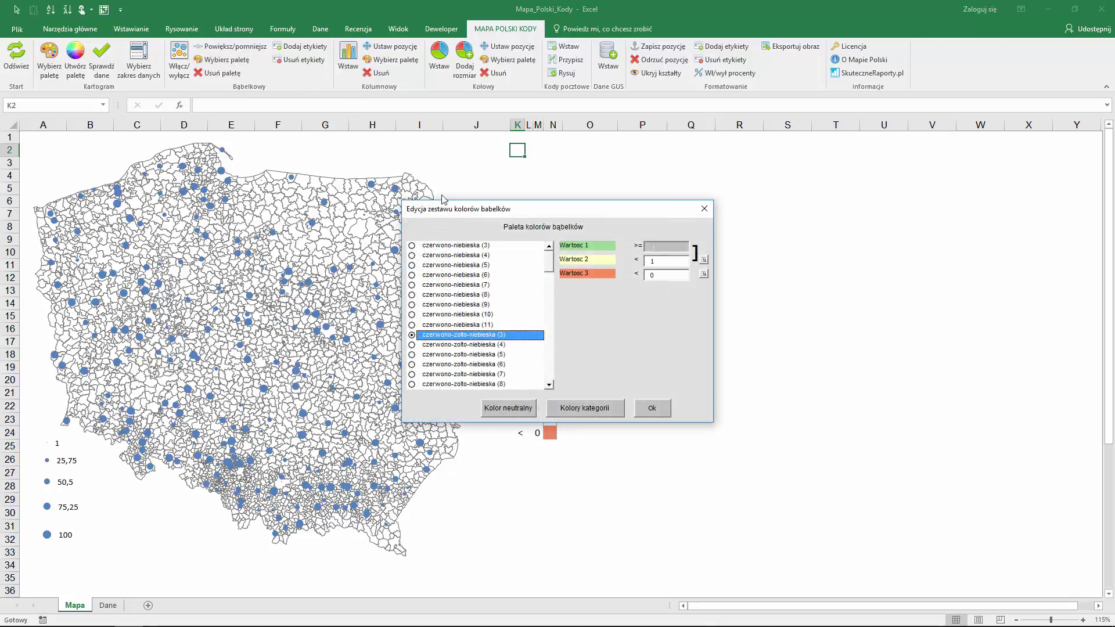
pyautogui.click(472, 265)
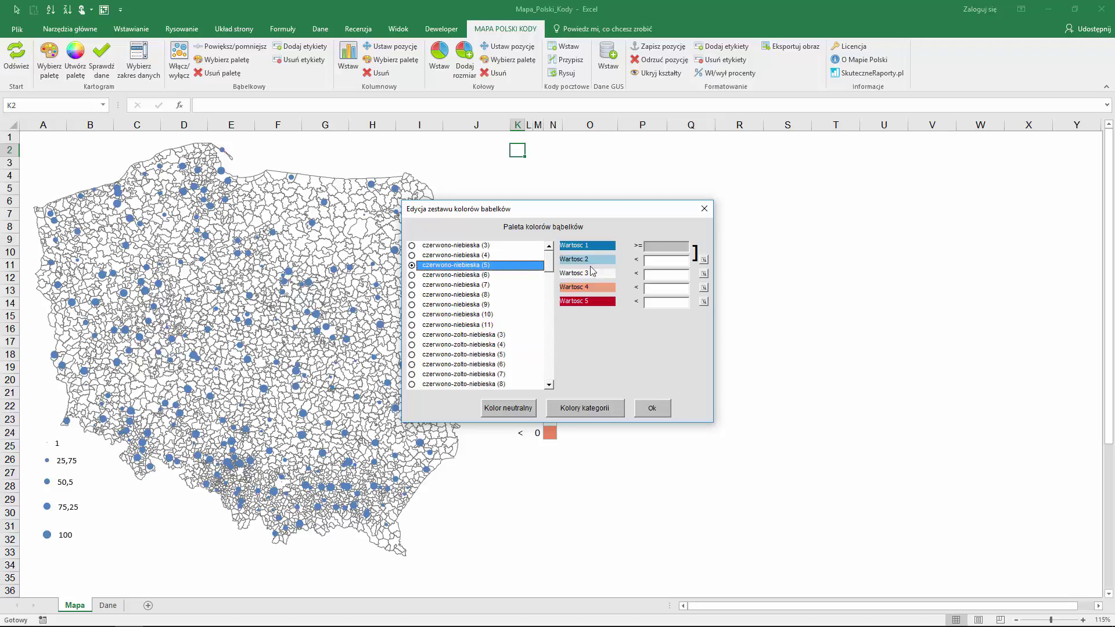
pyautogui.click(667, 262)
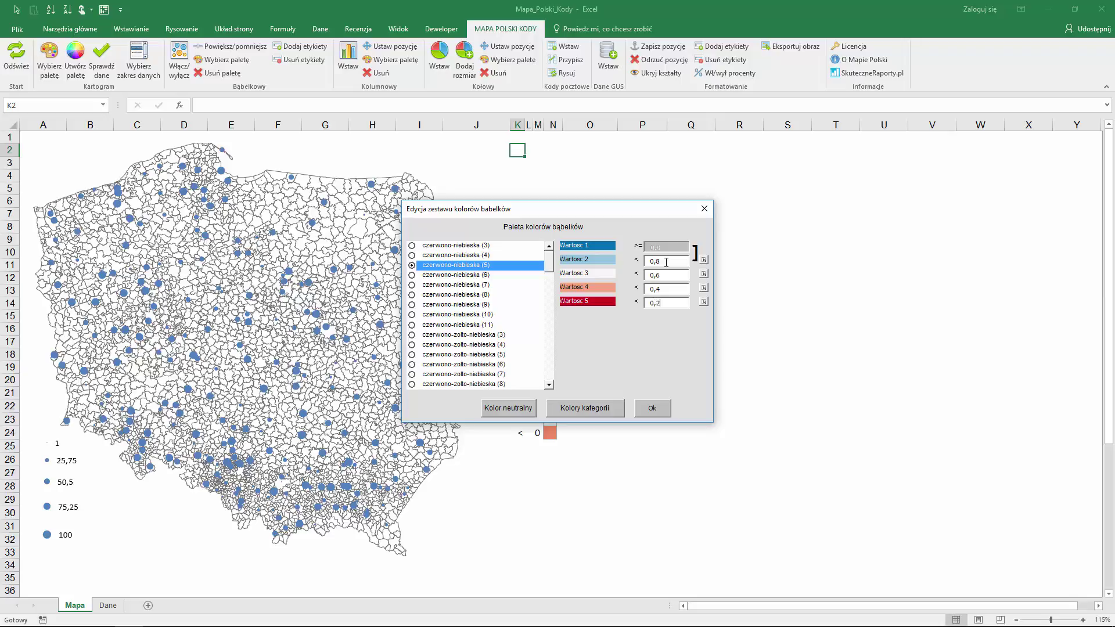
pyautogui.click(647, 411)
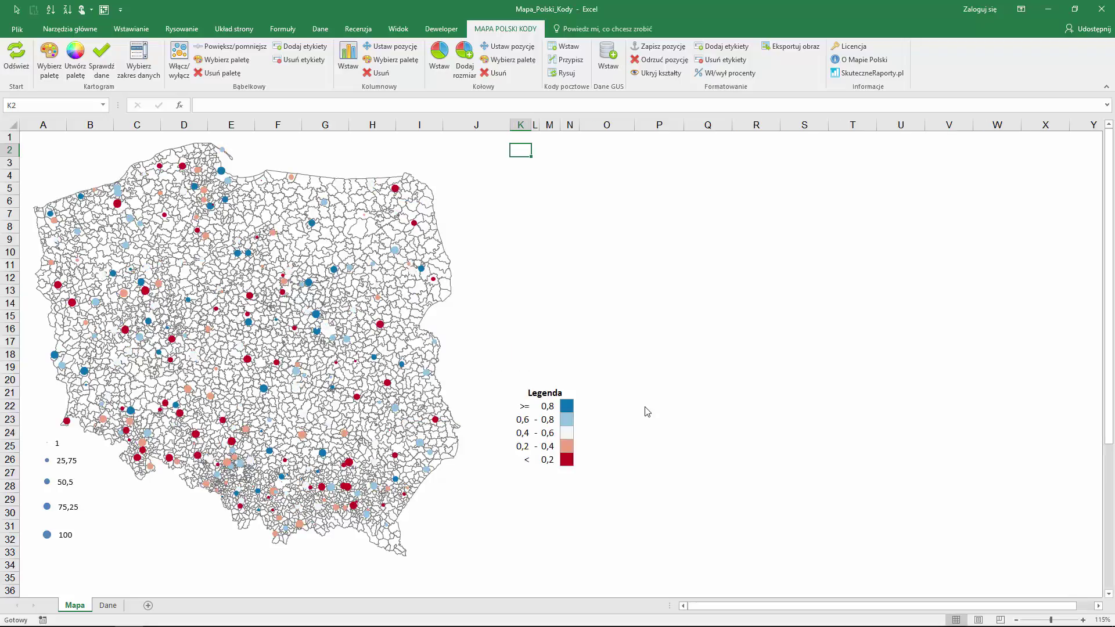
pyautogui.click(564, 47)
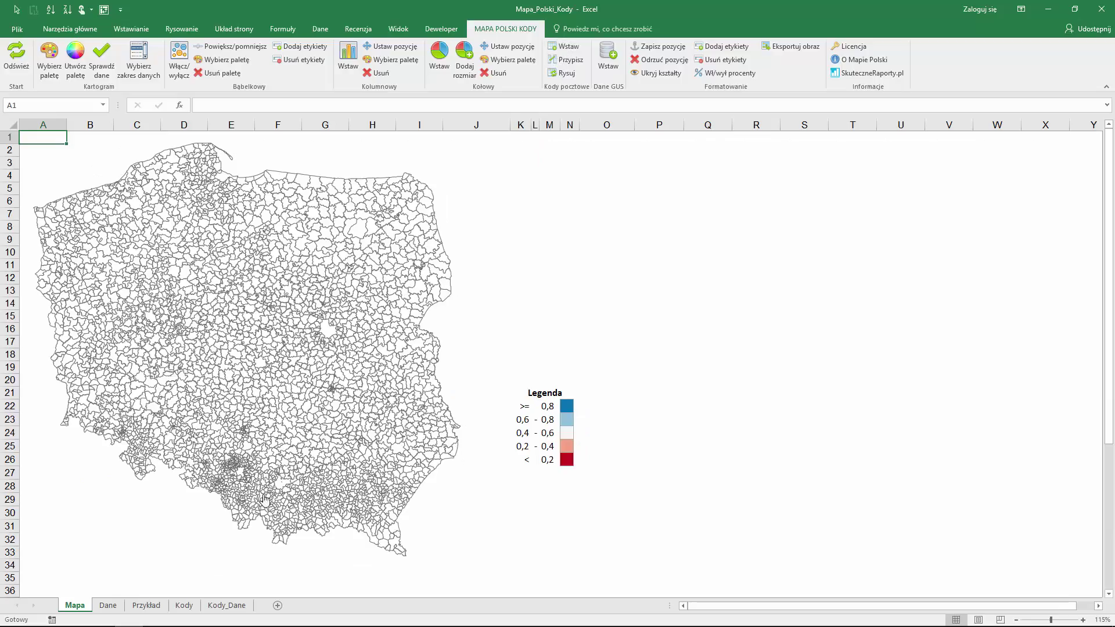
pyautogui.click(227, 605)
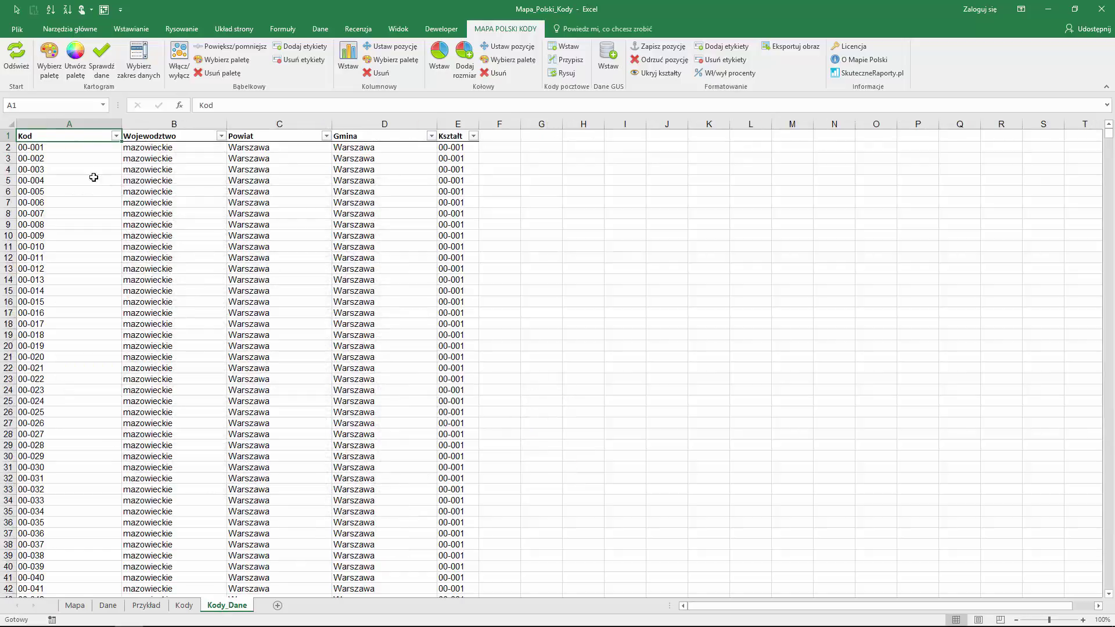
# - Inspect the Kody_Dane columns and the empty Kod and Wartość columns of Kody
pyautogui.click(69, 124)
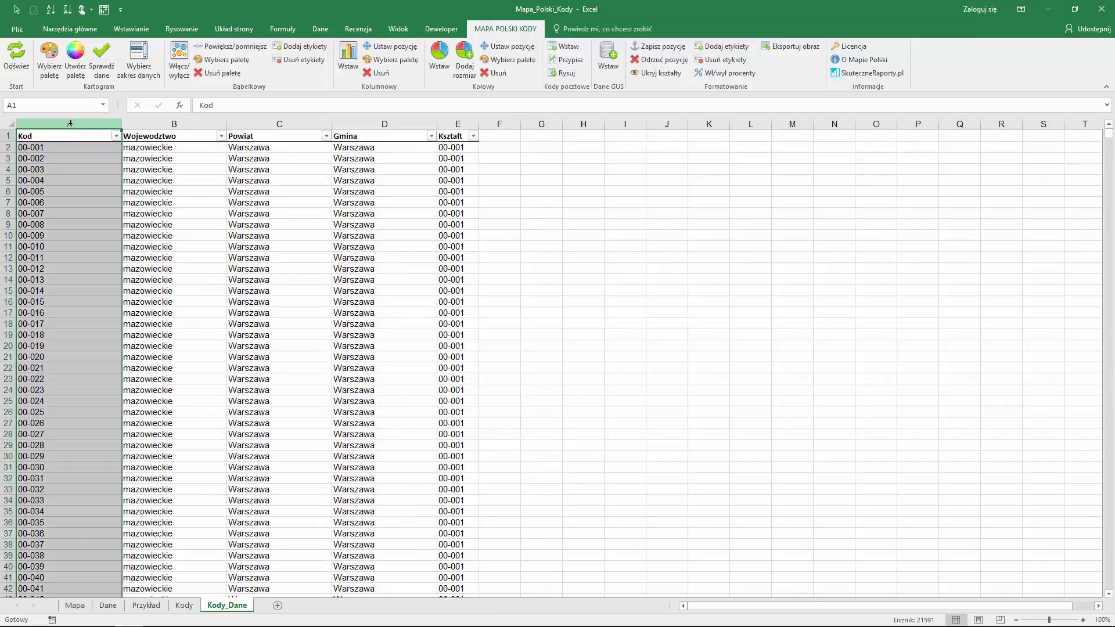
pyautogui.click(465, 138)
pyautogui.click(80, 147)
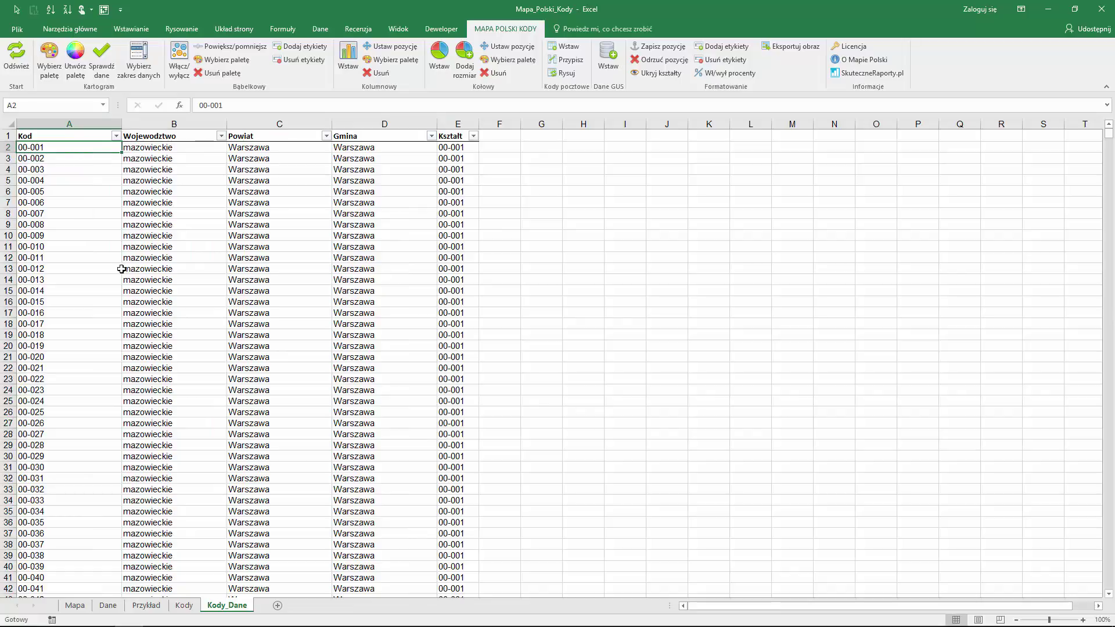
pyautogui.click(184, 605)
pyautogui.click(29, 122)
pyautogui.click(174, 124)
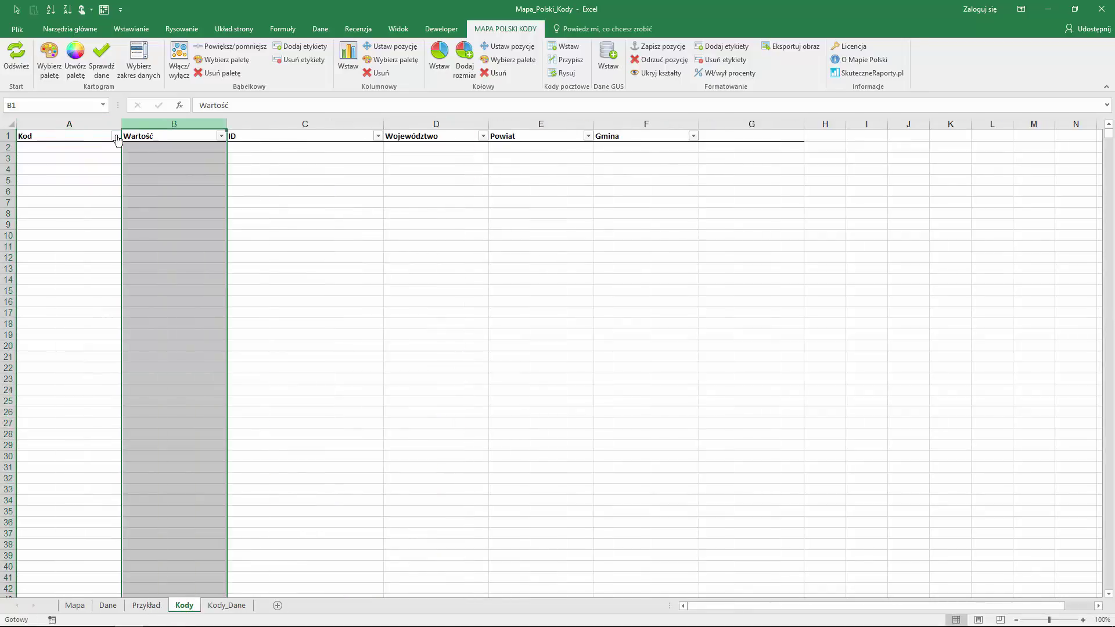
pyautogui.click(49, 149)
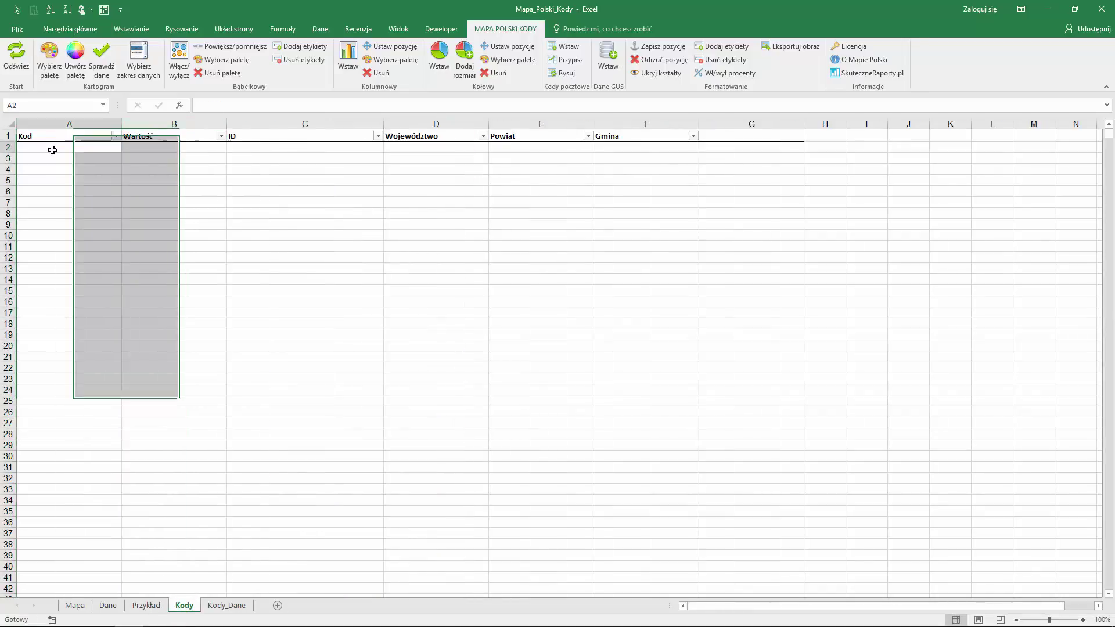
# - Copy the Przykład sample codes and values from A2 and paste them into Kody cell A2
pyautogui.click(146, 605)
pyautogui.click(34, 146)
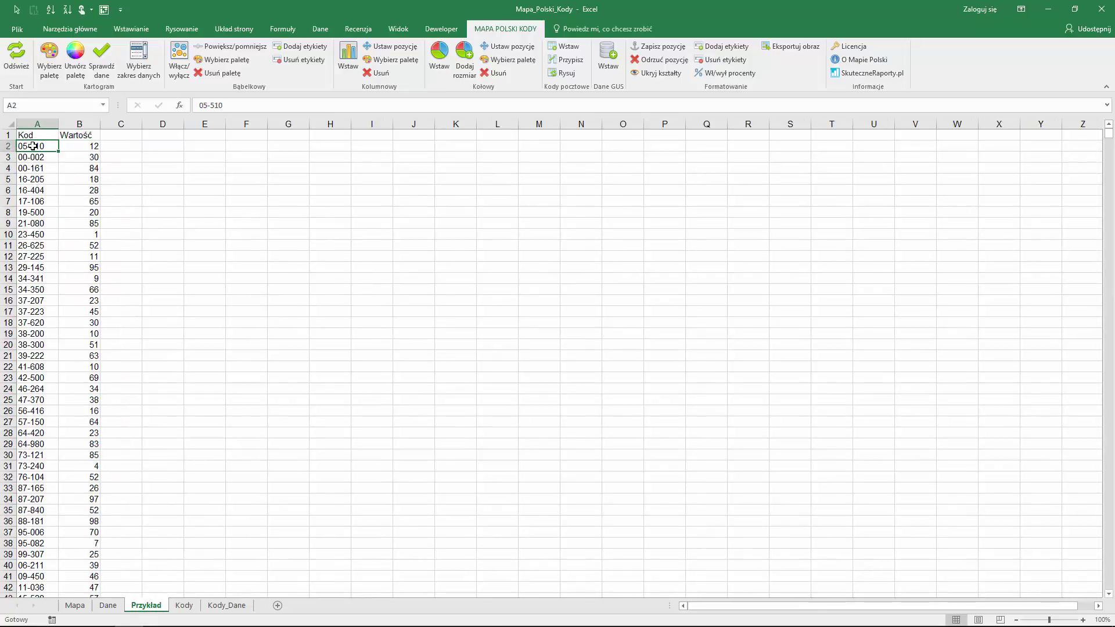
pyautogui.hotkey('ctrl', 'shift', 'Right')
pyautogui.hotkey('ctrl', 'shift', 'Down')
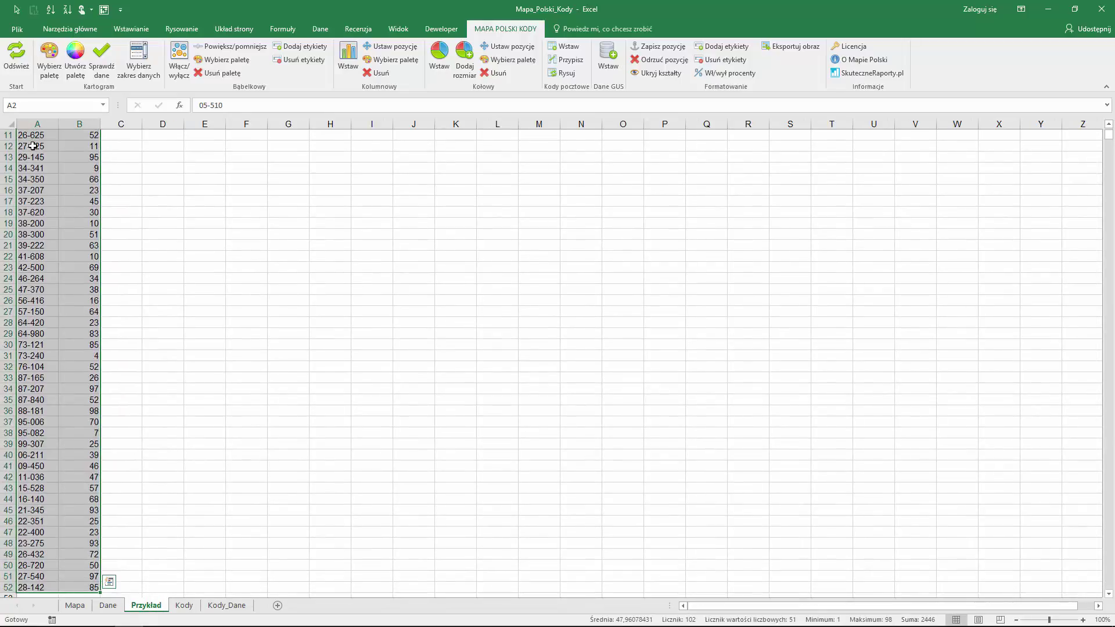
pyautogui.hotkey('ctrl', 'c')
pyautogui.click(184, 605)
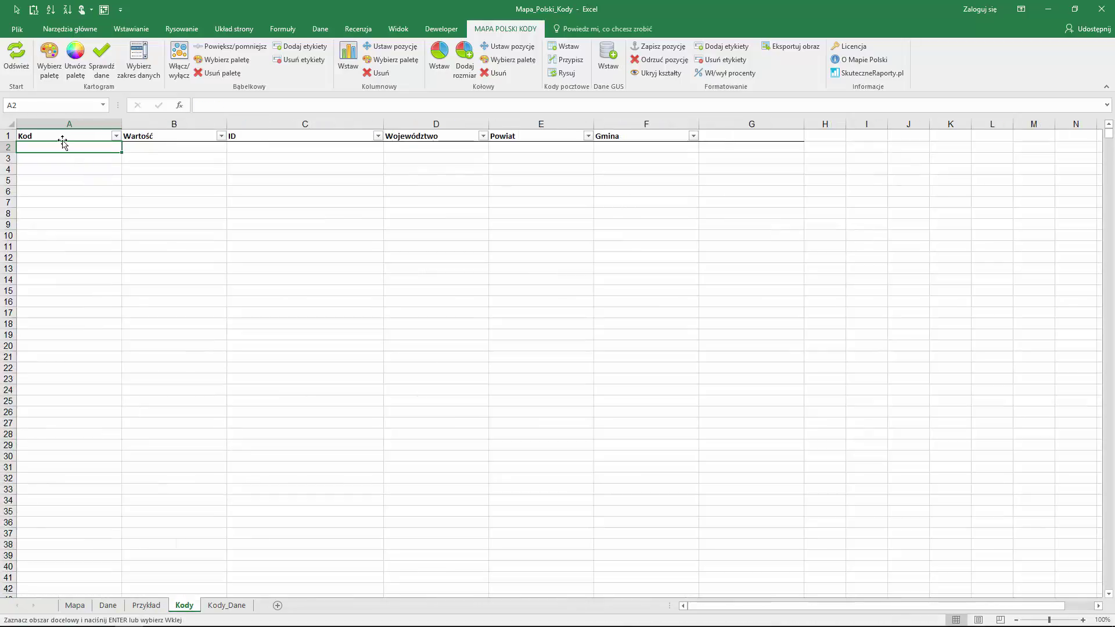
pyautogui.hotkey('ctrl', 'v')
pyautogui.click(46, 146)
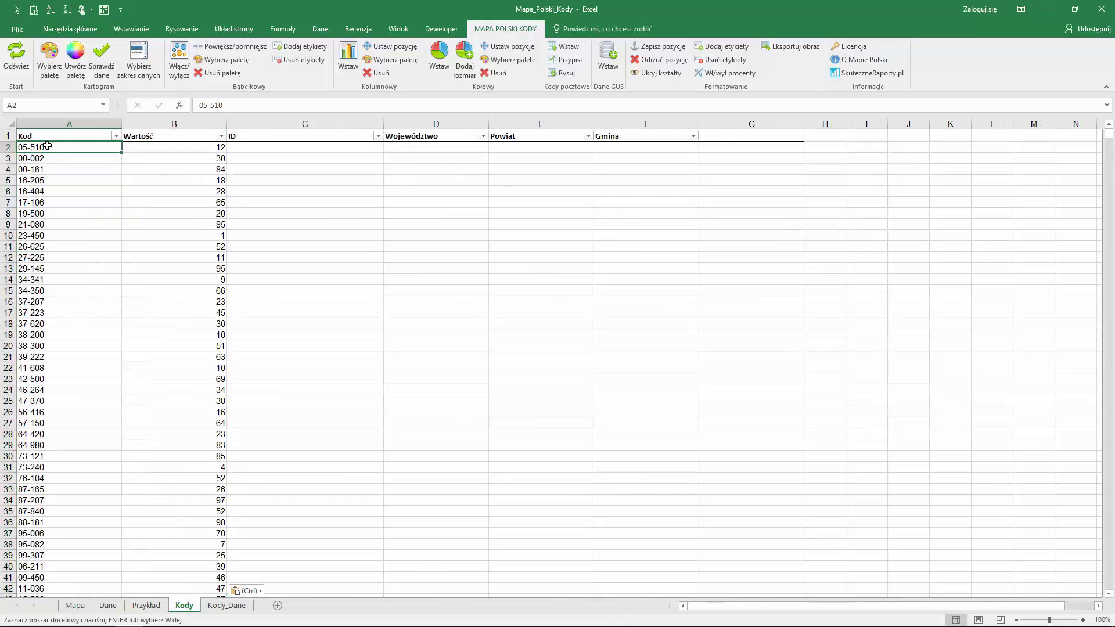
# - Match the 51 pasted postal codes to locations and draw them on the map
pyautogui.click(571, 61)
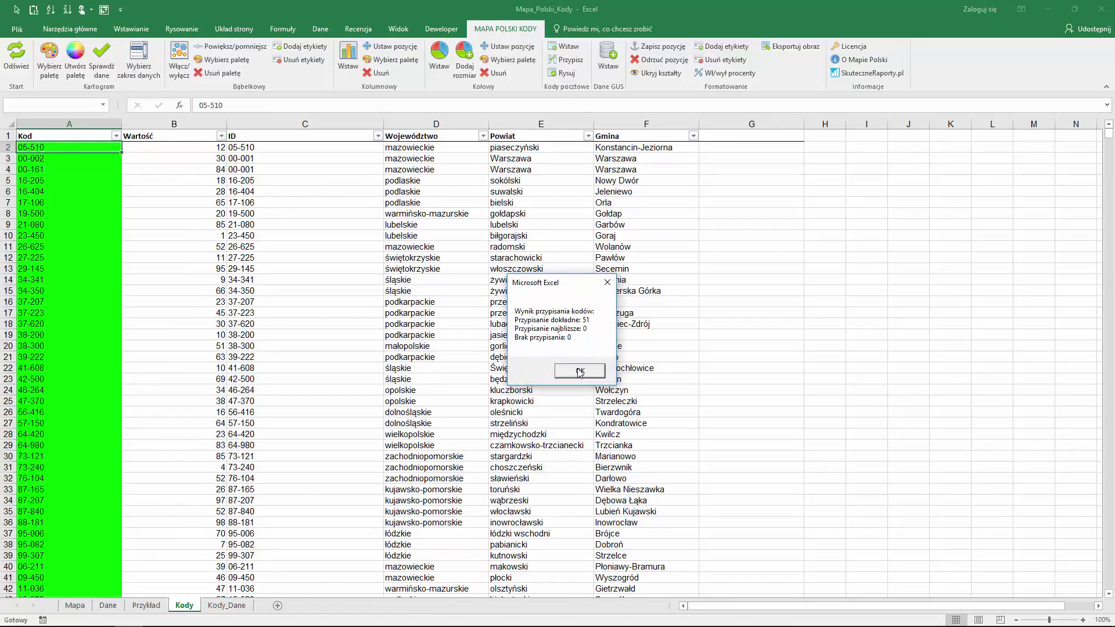
pyautogui.click(580, 372)
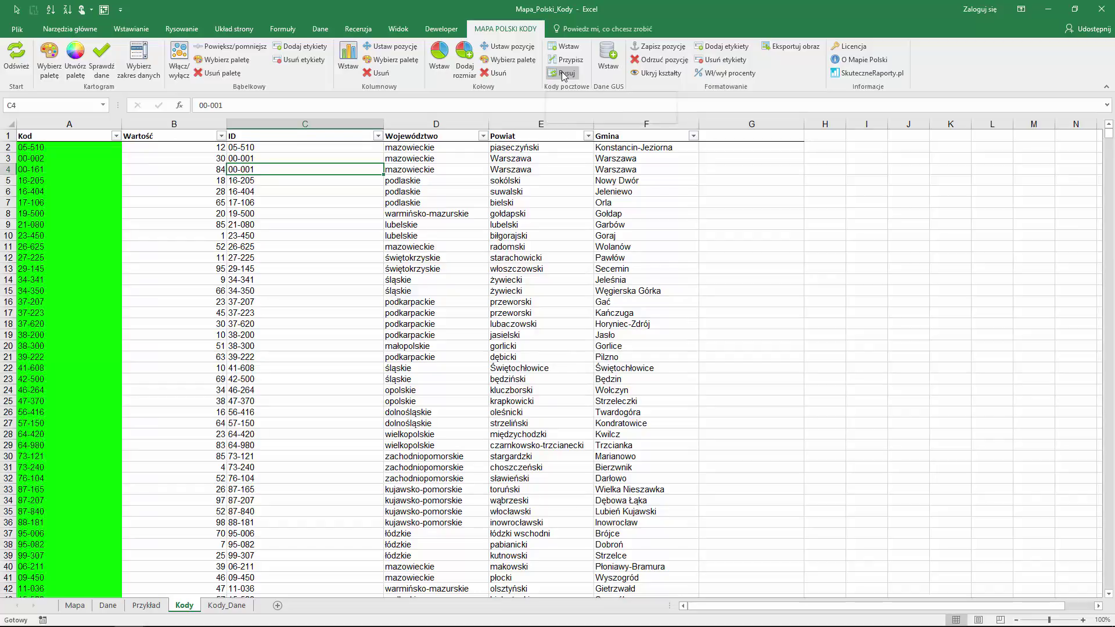
pyautogui.click(563, 75)
# - Check the Warsaw area's details on the Mapa sheet, then go to Dane
pyautogui.click(76, 607)
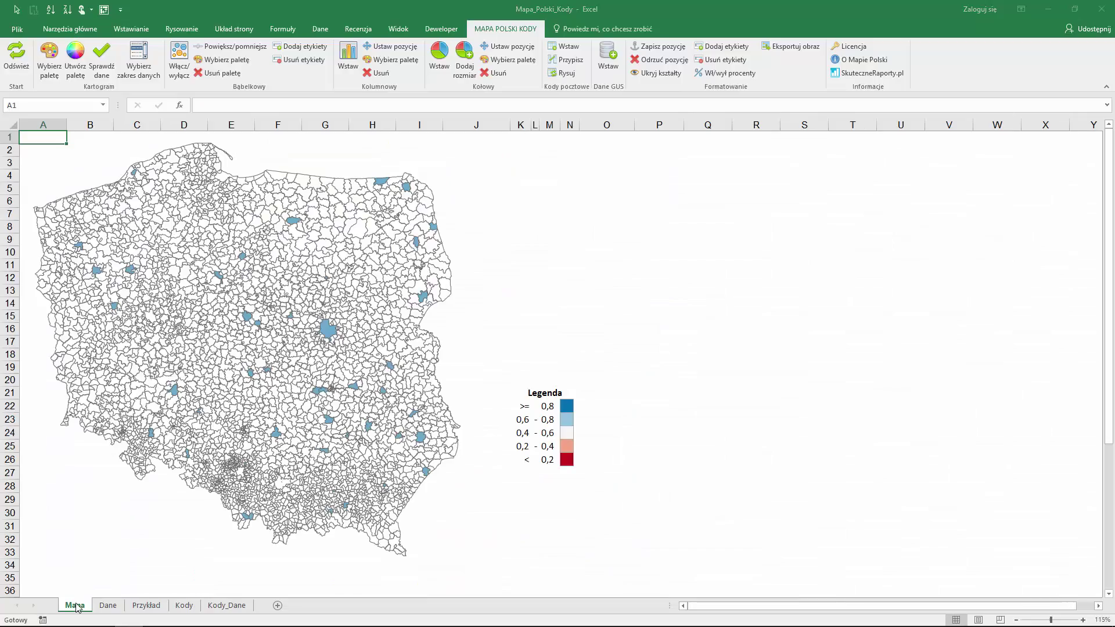
pyautogui.click(328, 337)
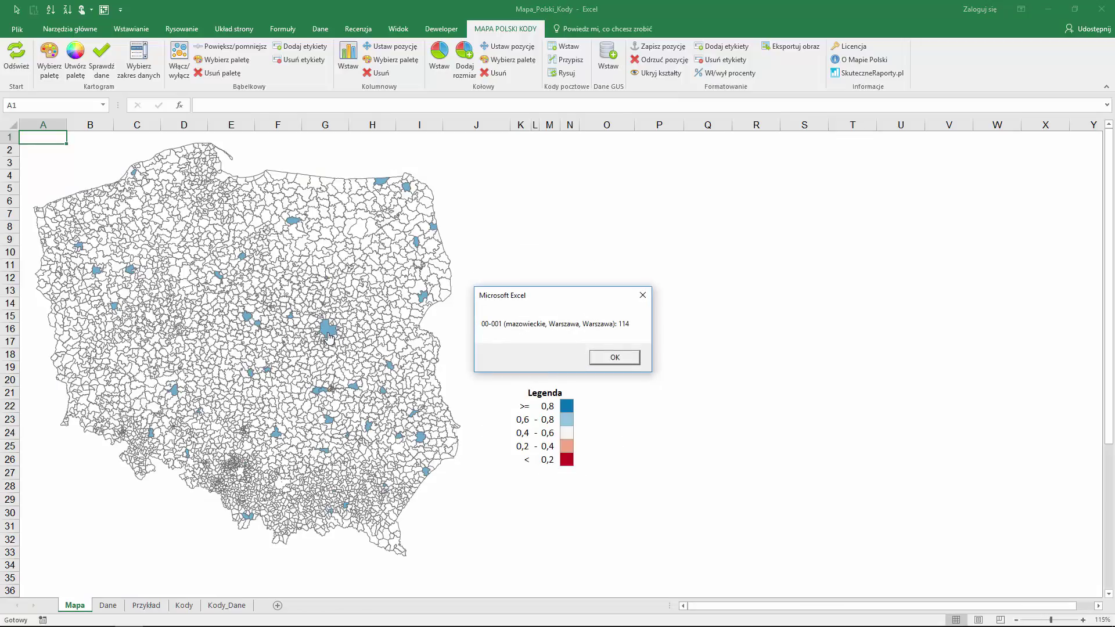
pyautogui.click(611, 358)
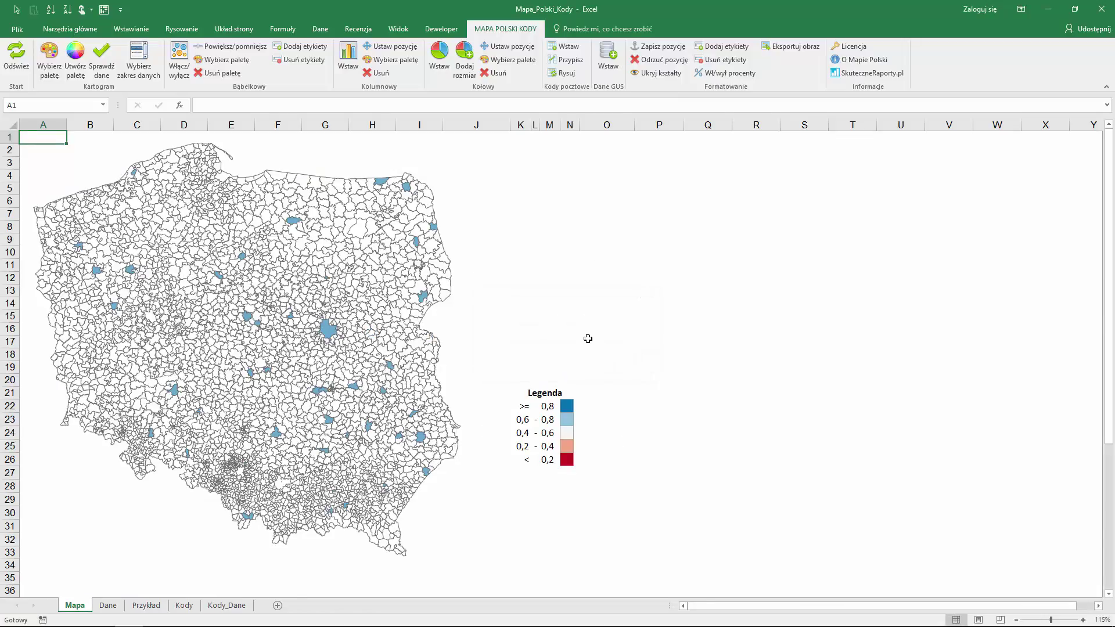
pyautogui.click(107, 607)
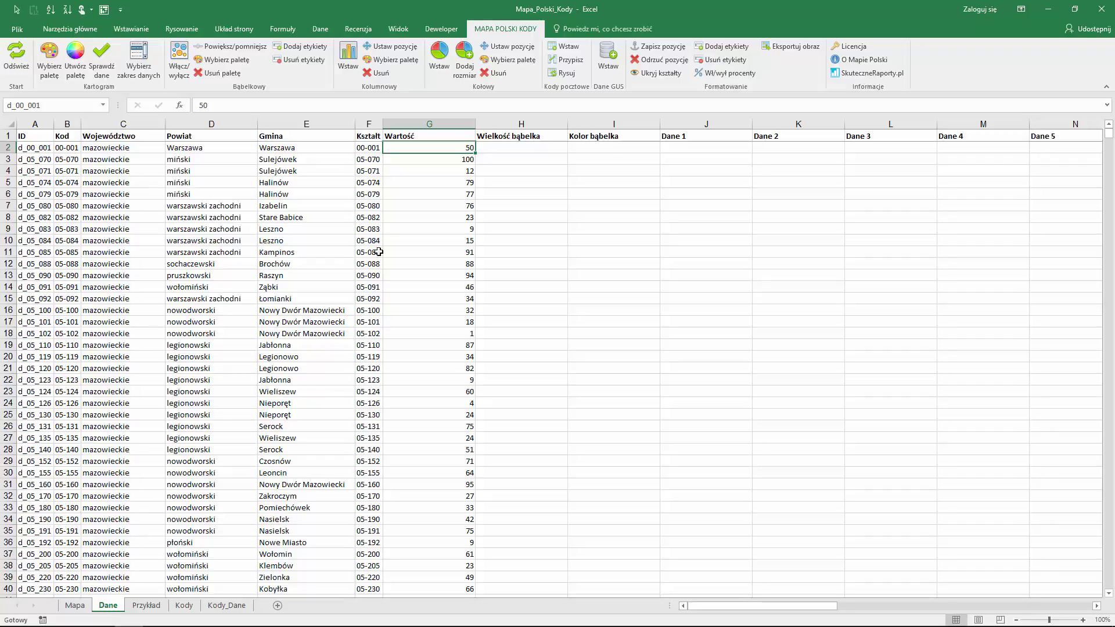
# - Enter =JEŻELI(C2="mazowieckie";1;0) in the first Widoczność kształtu cell
pyautogui.click(416, 147)
pyautogui.press('Right')
pyautogui.press('Right')
pyautogui.press('Right')
pyautogui.press('Right')
pyautogui.press('Right')
pyautogui.press('Left')
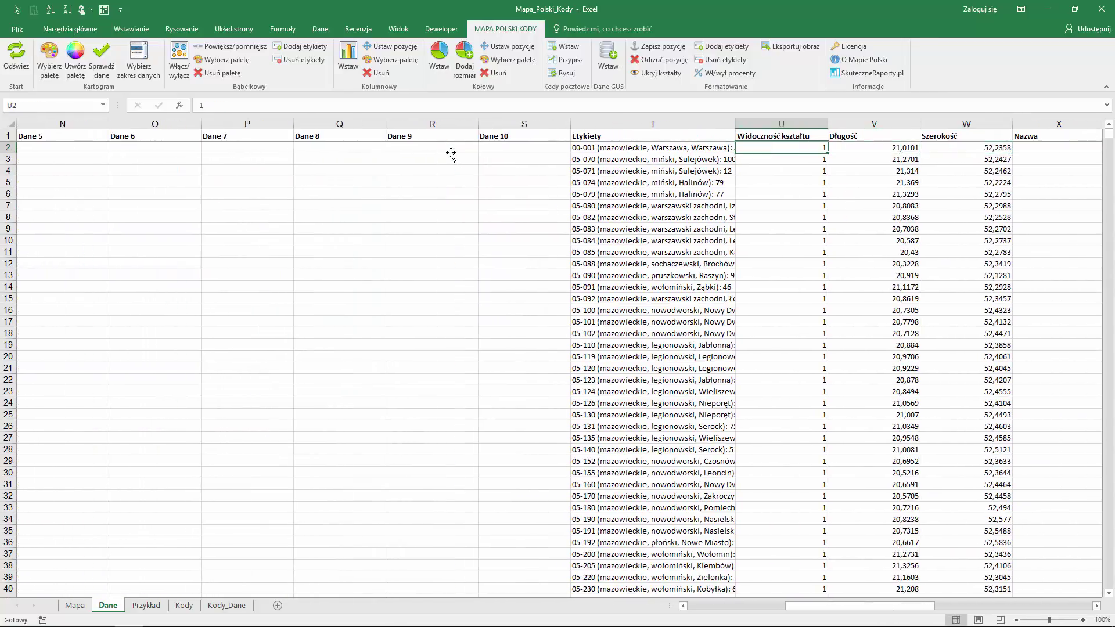
pyautogui.write('=je')
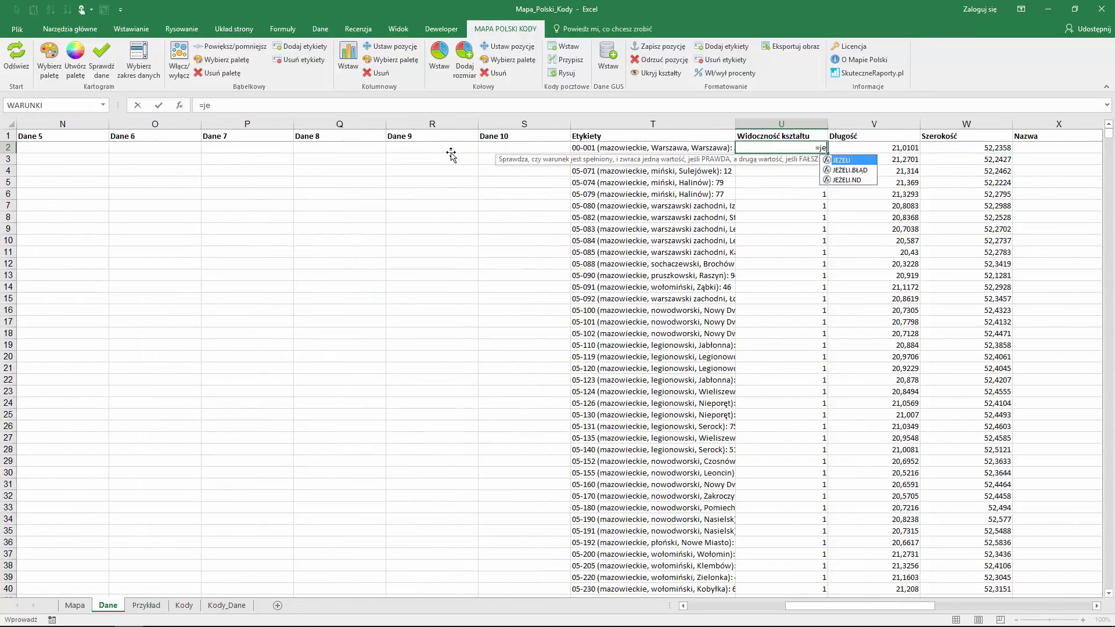
pyautogui.press('Tab')
pyautogui.press('Left')
pyautogui.press('Home')
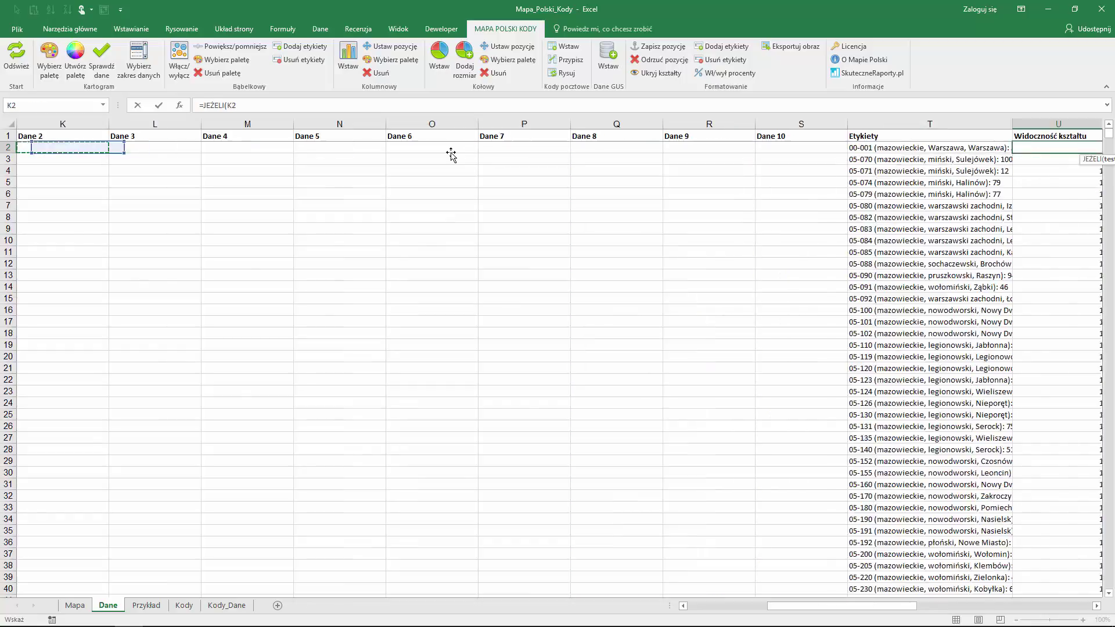
pyautogui.press('Right')
pyautogui.press('Right')
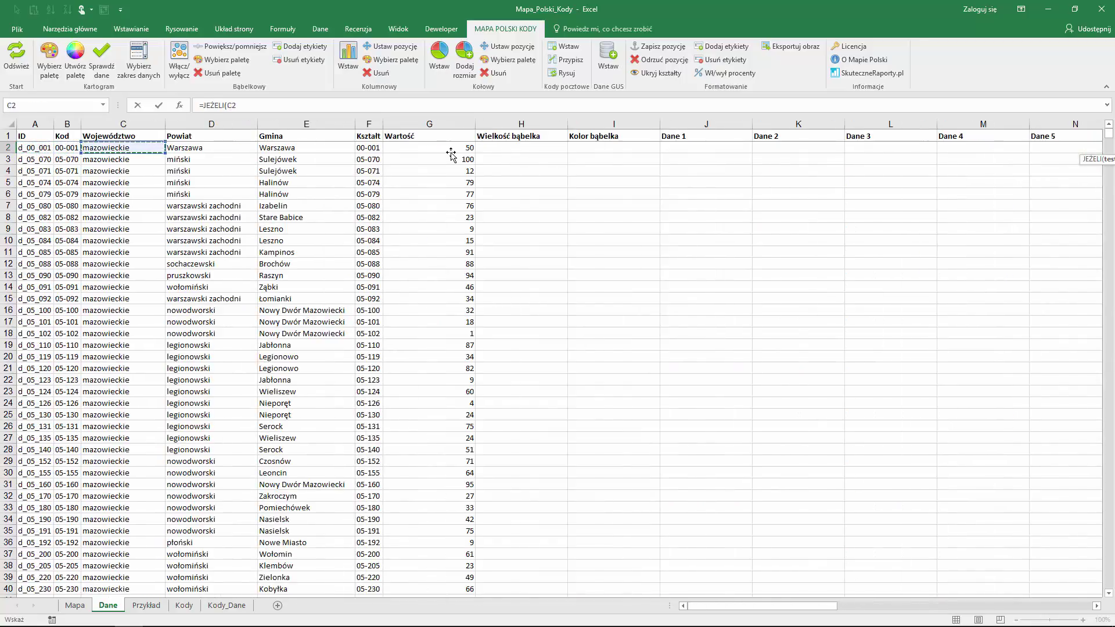
pyautogui.write('=')
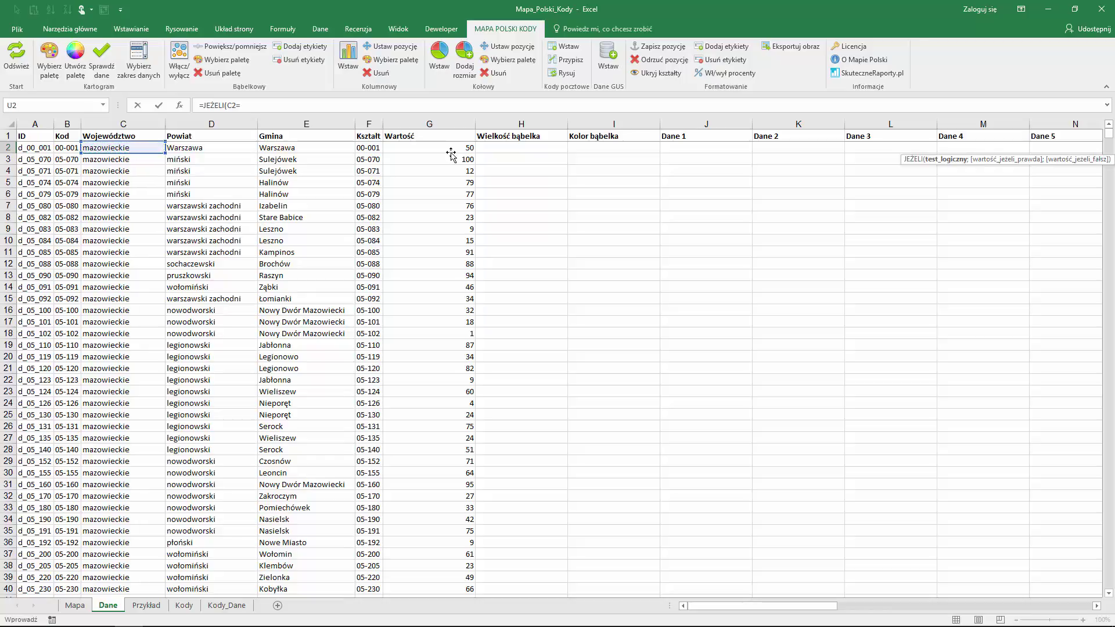
pyautogui.write('"mazowiec')
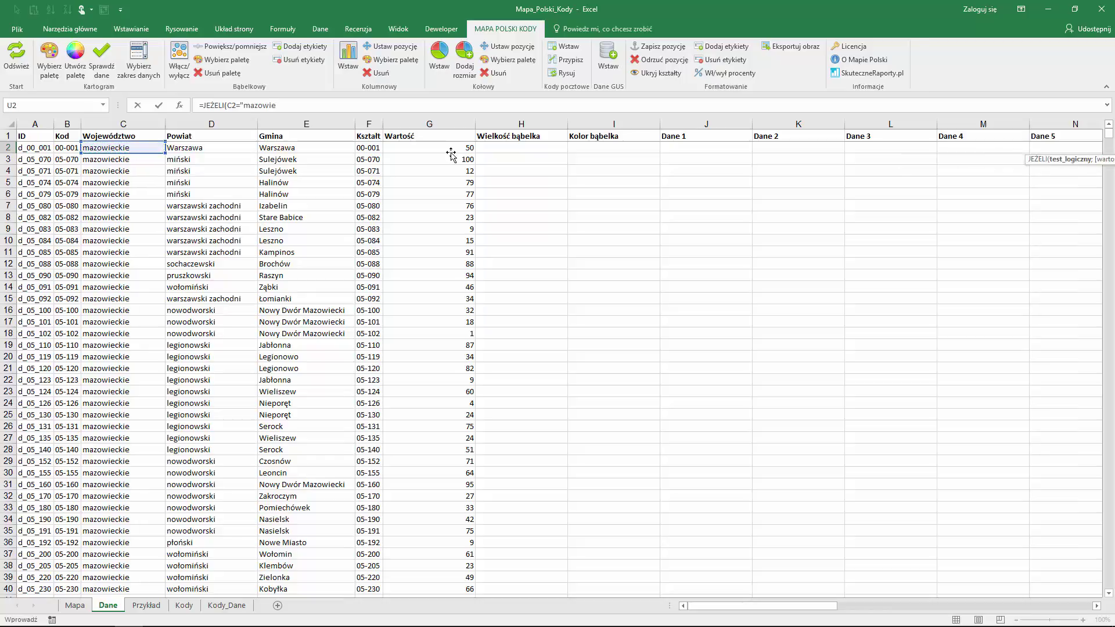
pyautogui.write('kie"')
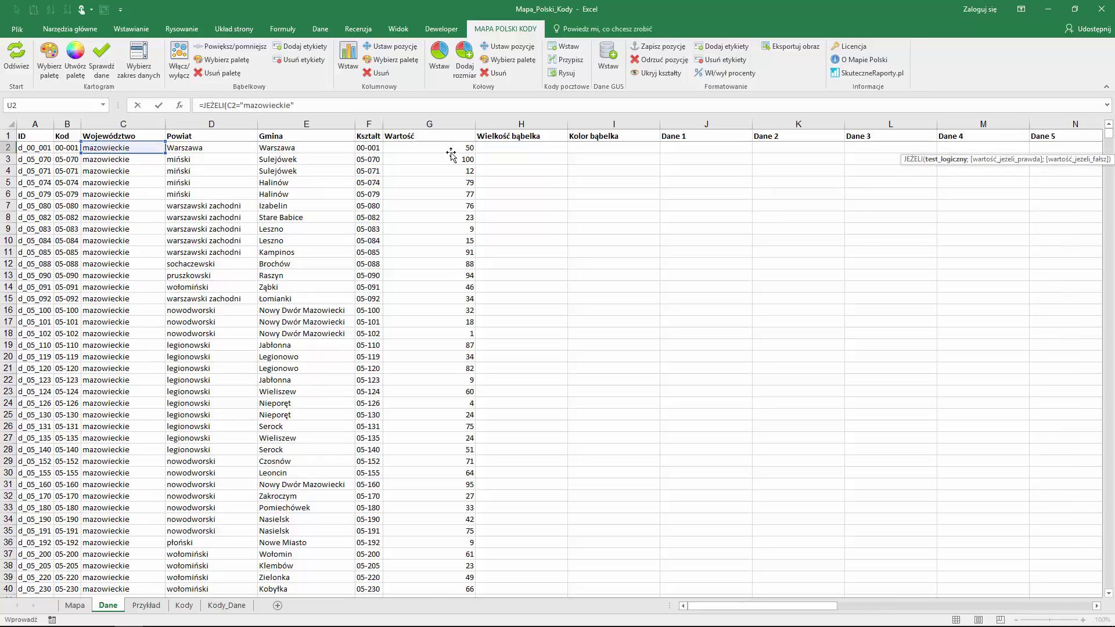
pyautogui.write(';1;0')
pyautogui.press('Return')
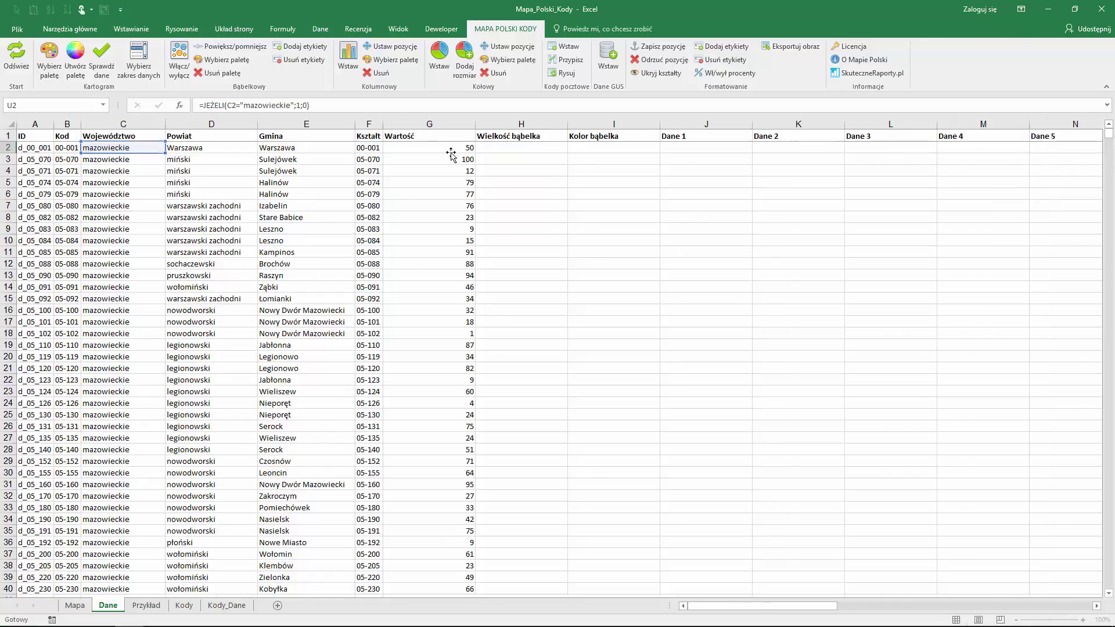
# - Fill the visibility formula down the whole Widoczność kształtu column
pyautogui.click(990, 147)
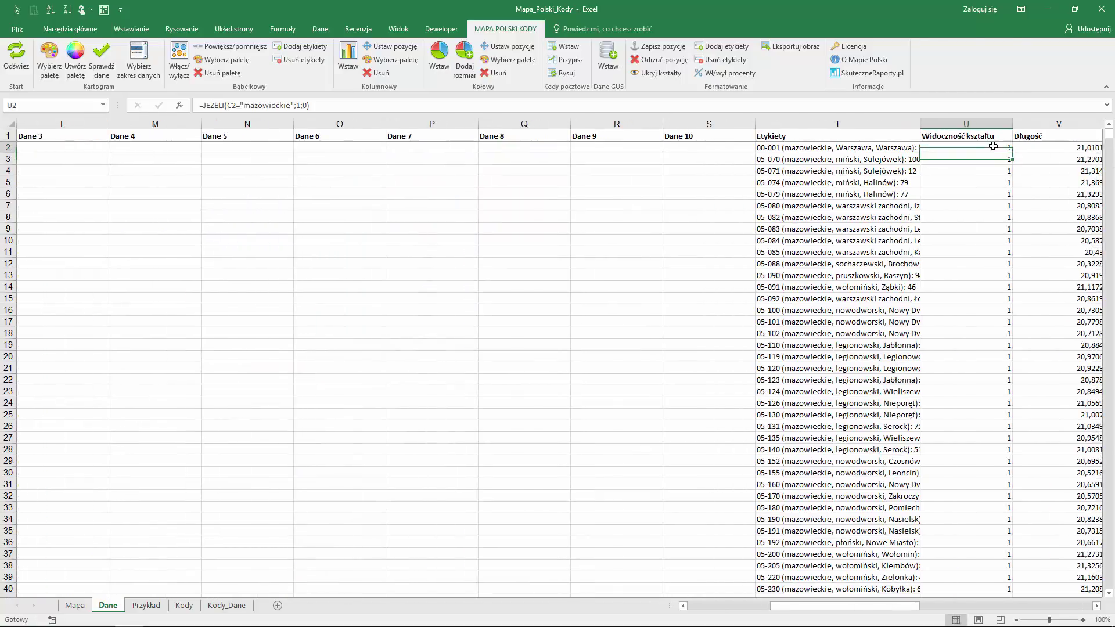
pyautogui.doubleClick(1013, 152)
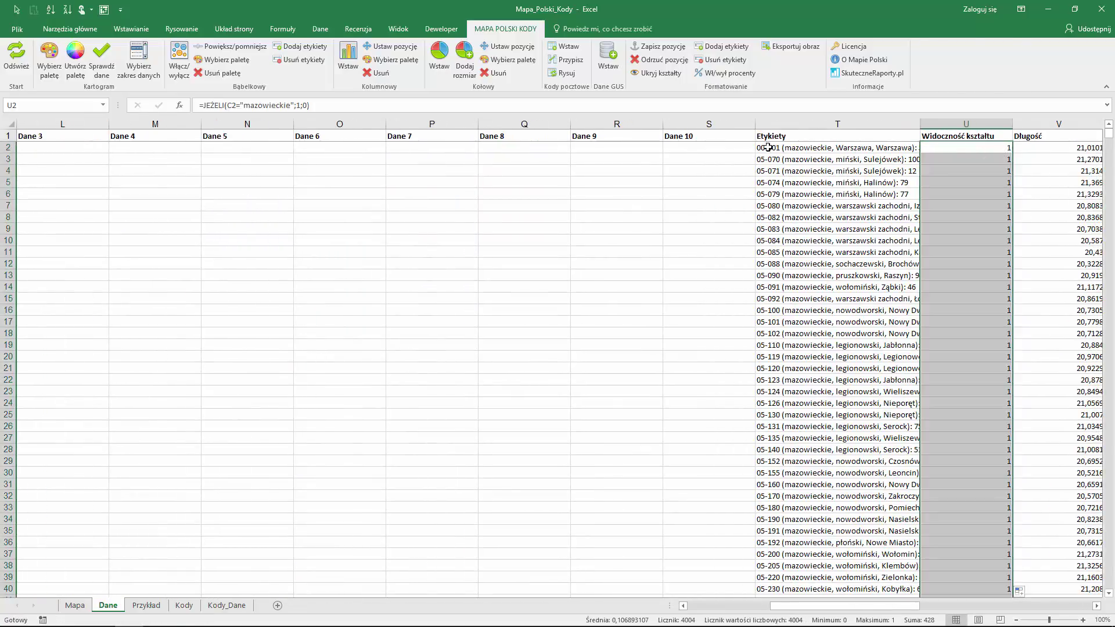
pyautogui.click(74, 605)
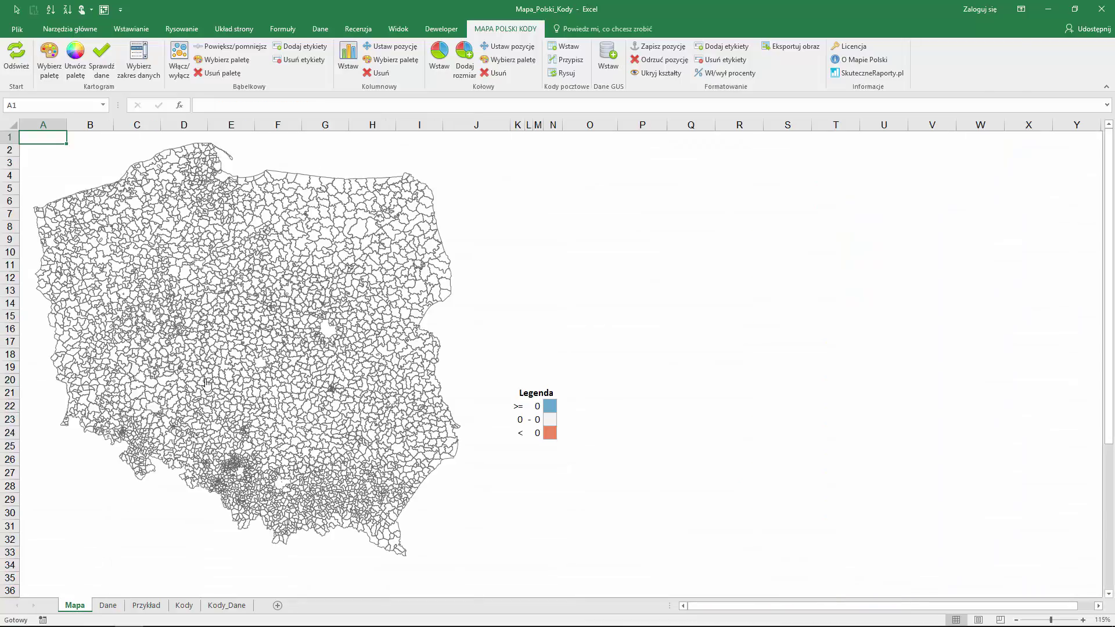
# - Hide regions outside mazowieckie and select all remaining region shapes
pyautogui.click(659, 73)
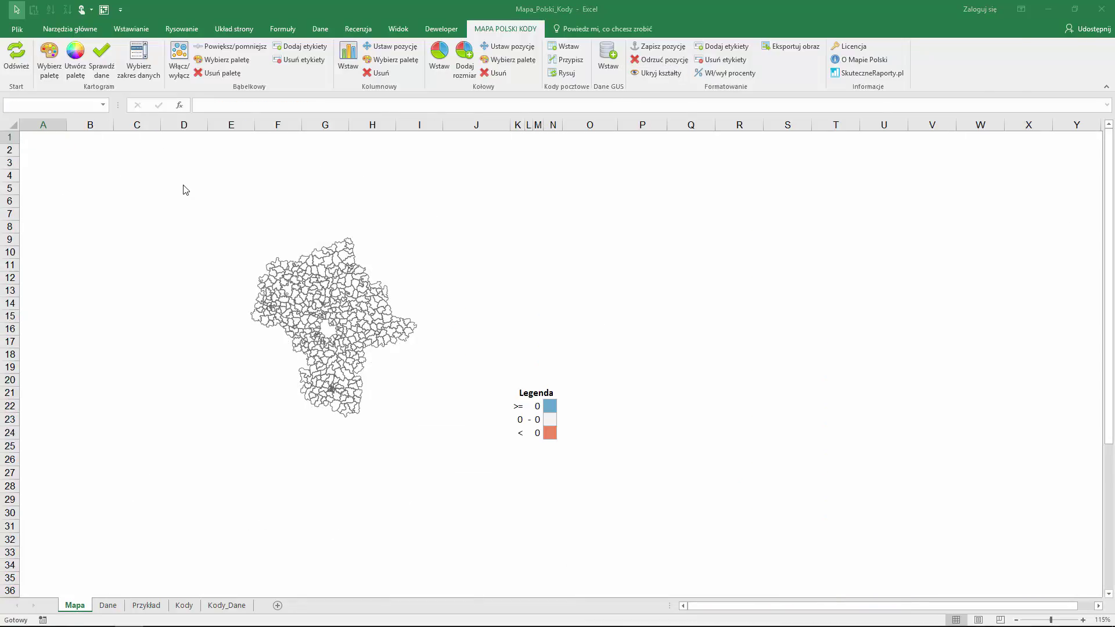
pyautogui.moveTo(183, 185); pyautogui.dragTo(472, 454)
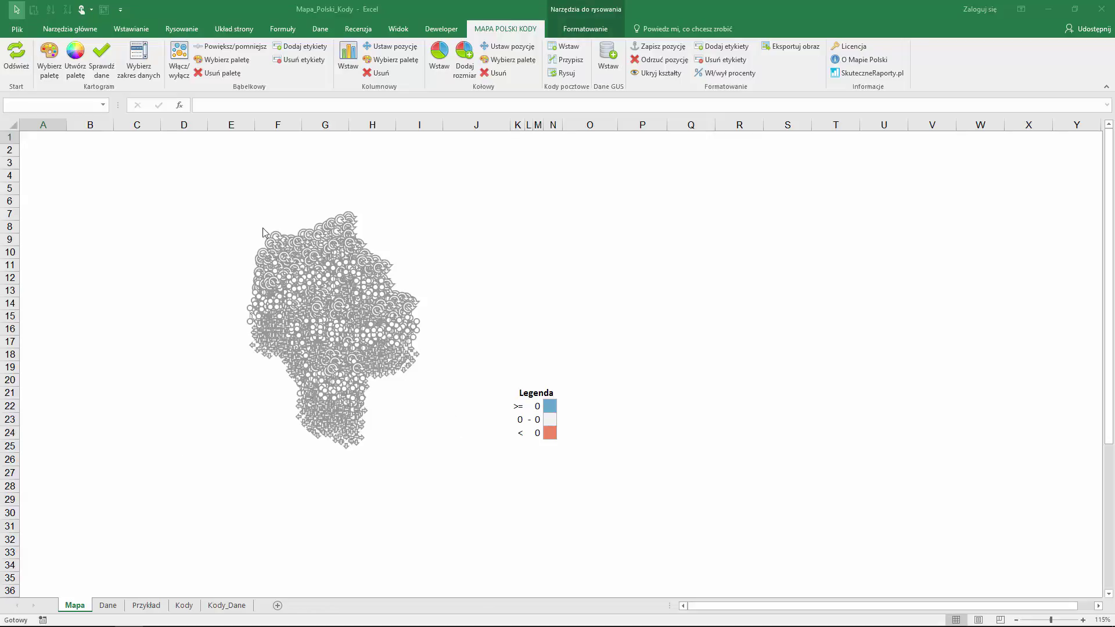
pyautogui.click(77, 30)
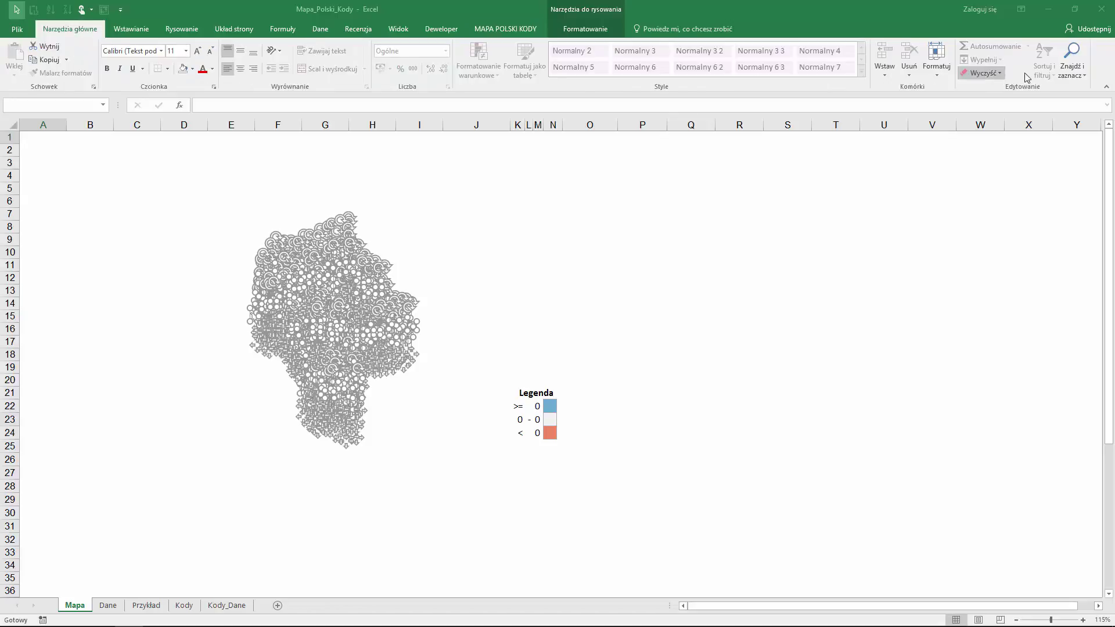
pyautogui.click(1072, 67)
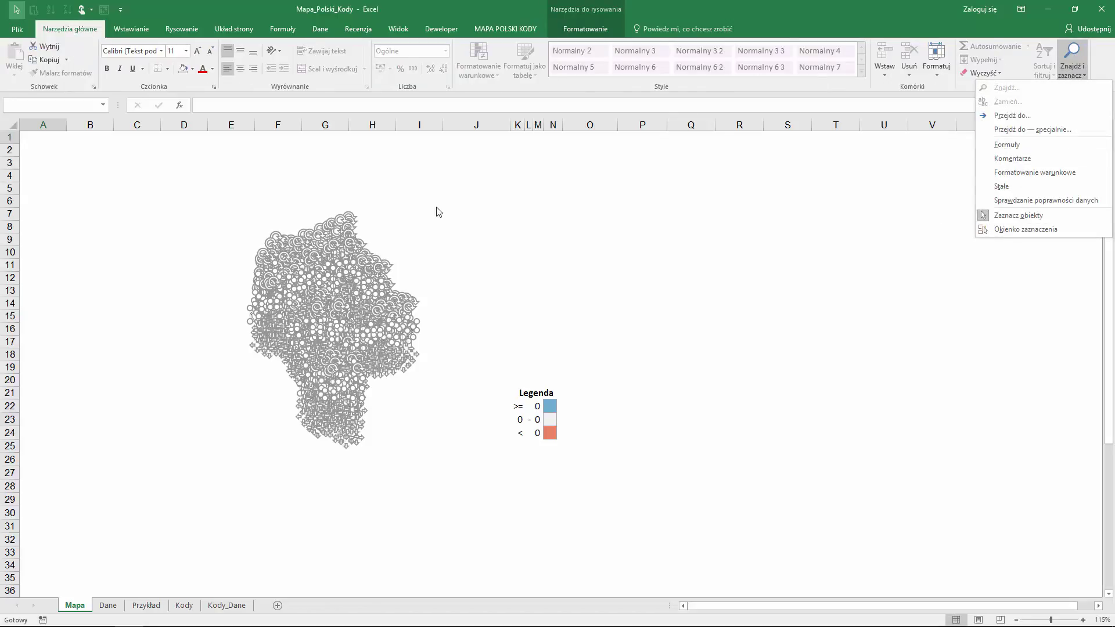
pyautogui.click(500, 12)
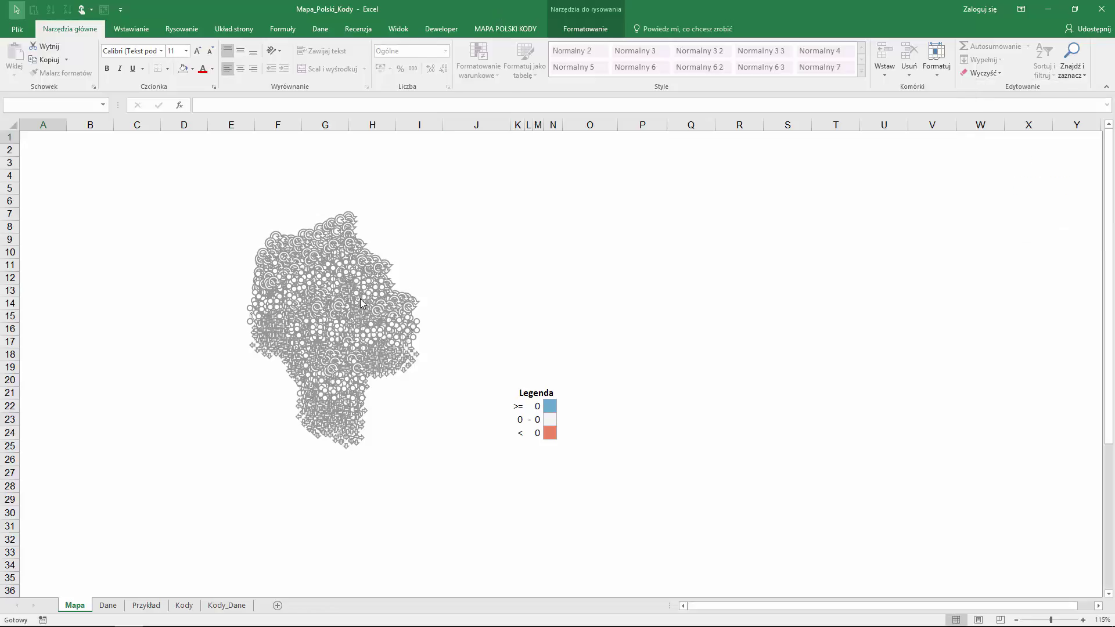
# - Group the selected mazowieckie shapes into a single object, Grupa 1
pyautogui.click(578, 30)
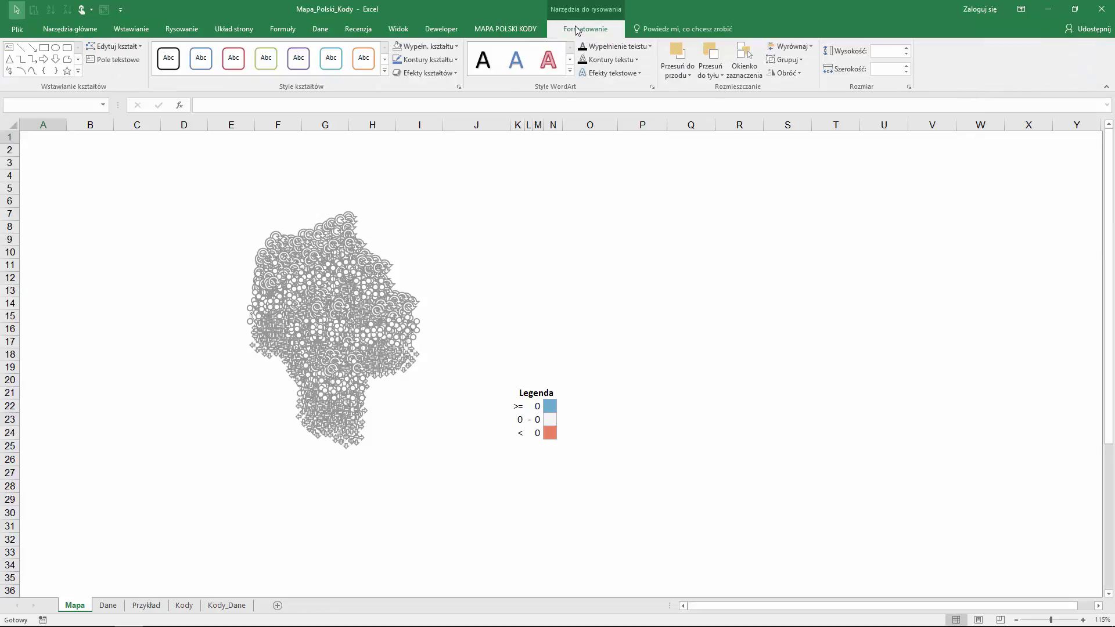
pyautogui.click(786, 59)
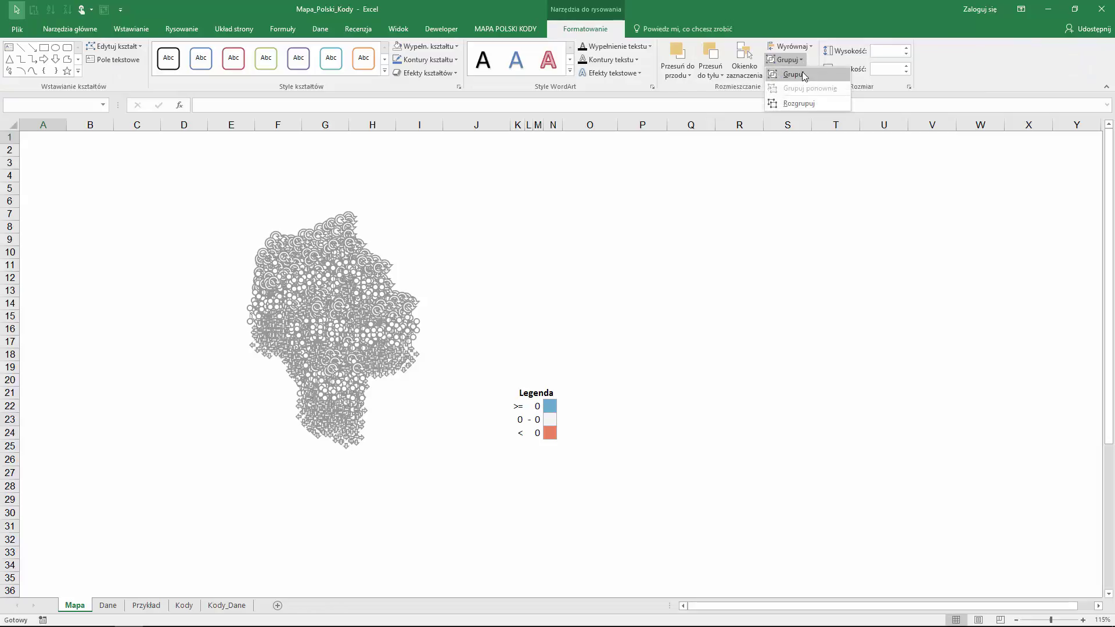
pyautogui.click(805, 76)
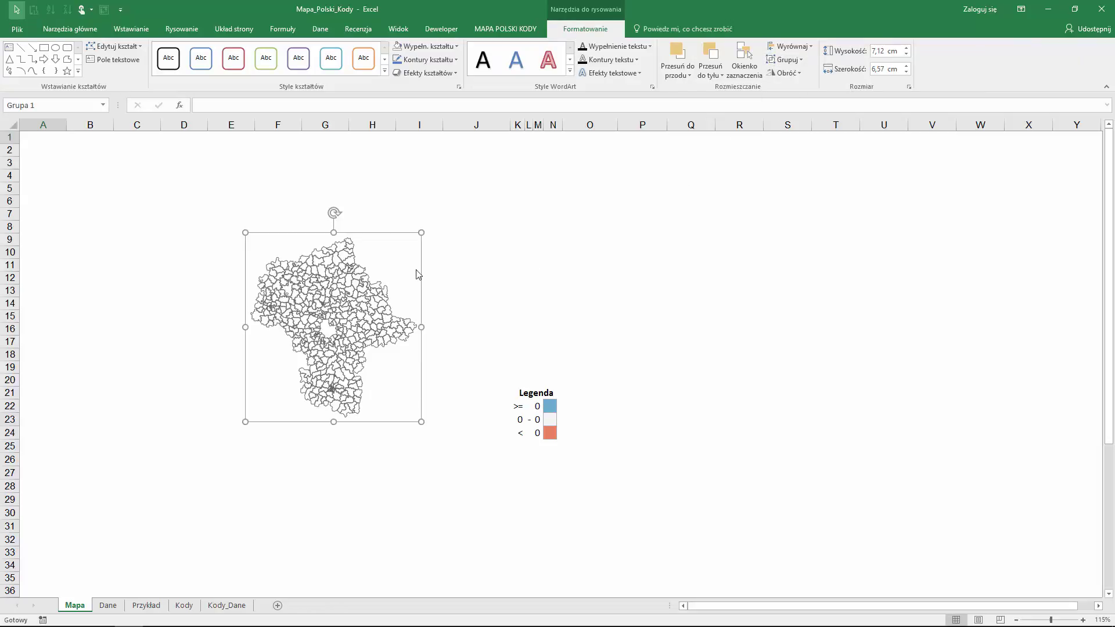
# - Enlarge the grouped mazowieckie map to about 18.05 × 16.67 cm
pyautogui.moveTo(245, 232); pyautogui.dragTo(171, 176)
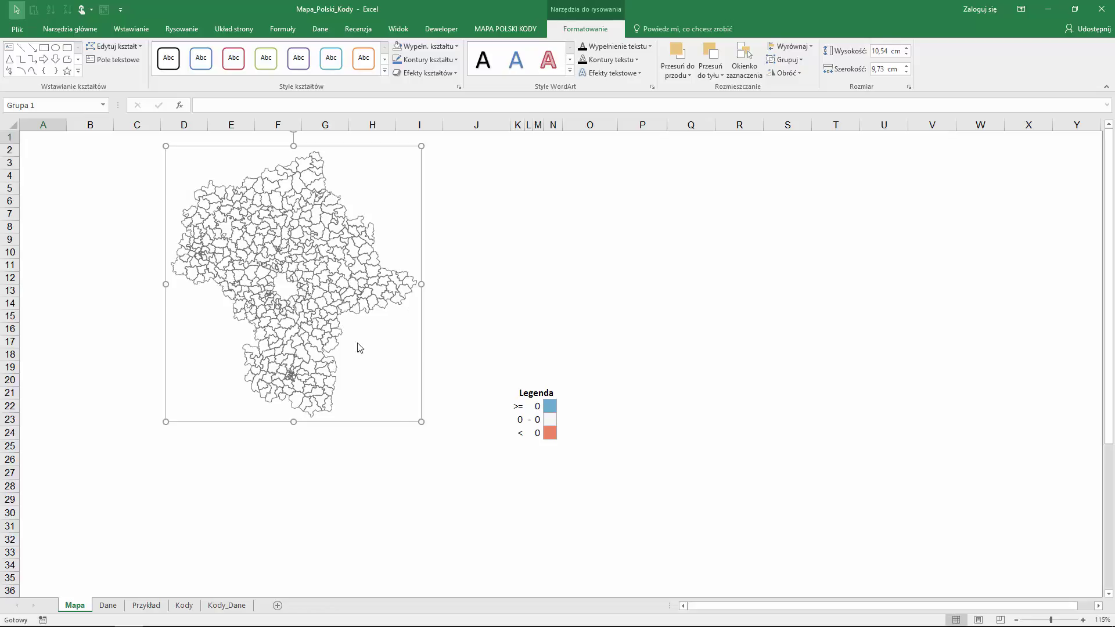
pyautogui.moveTo(422, 423); pyautogui.dragTo(507, 518)
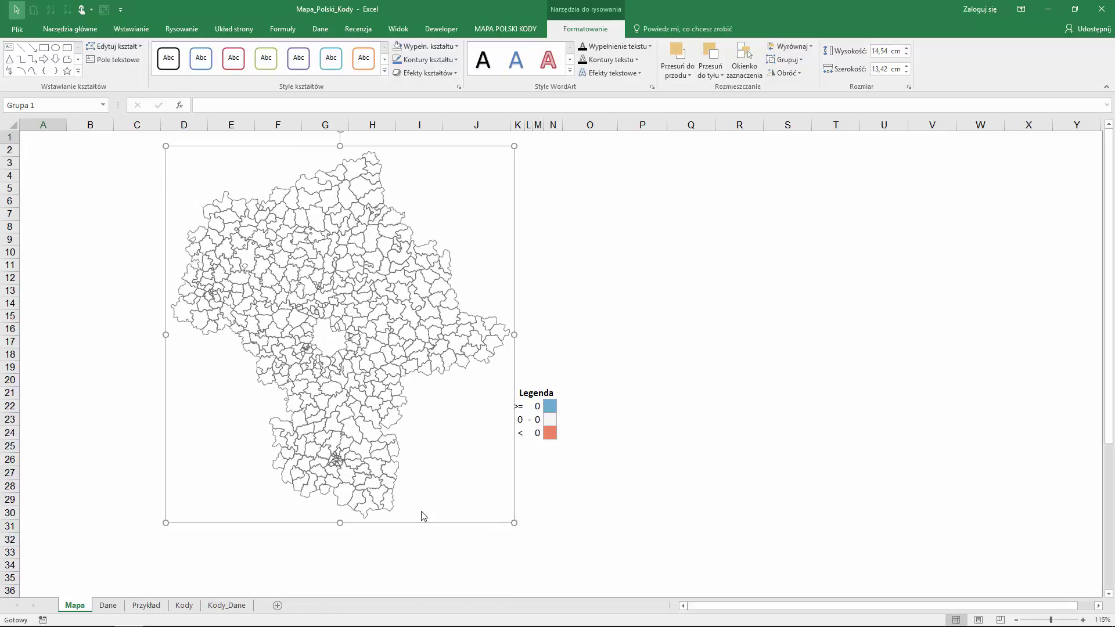
pyautogui.moveTo(117, 540); pyautogui.dragTo(89, 556)
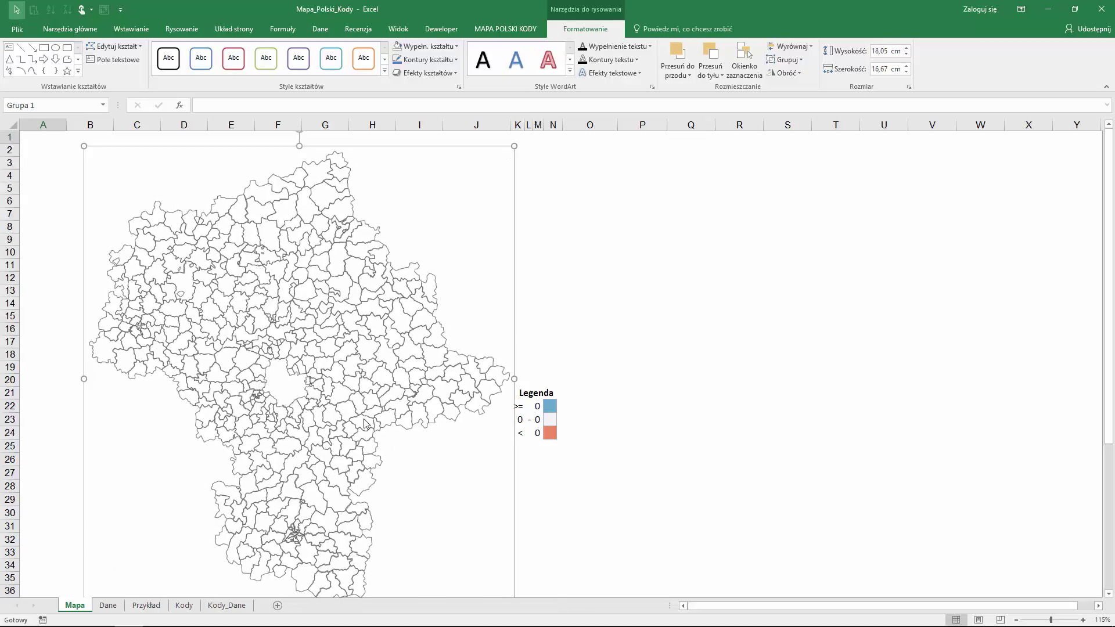
# - Ungroup the map back into separate region shapes via Grupuj > Rozgrupuj
pyautogui.press('Escape')
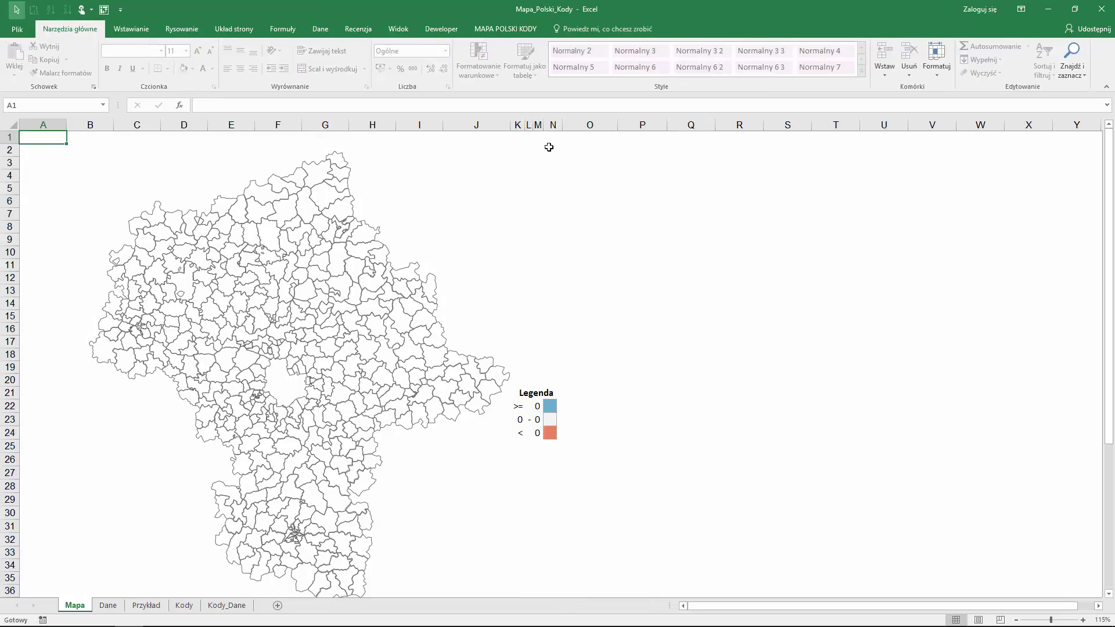
pyautogui.click(552, 176)
pyautogui.click(506, 28)
pyautogui.rightClick(395, 273)
pyautogui.moveTo(427, 335)
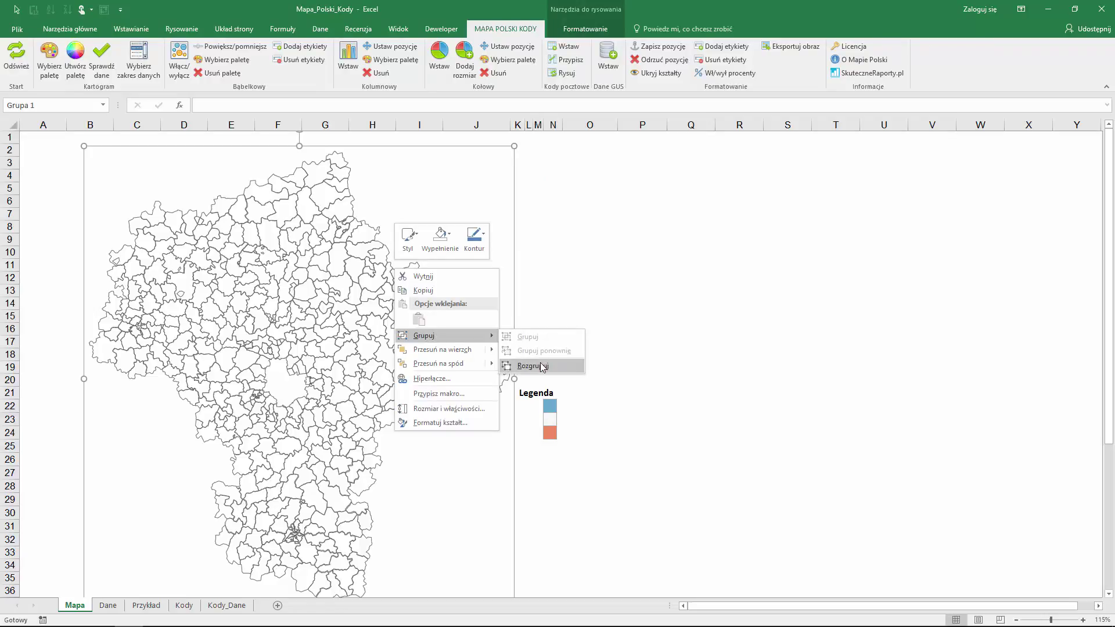
pyautogui.click(532, 366)
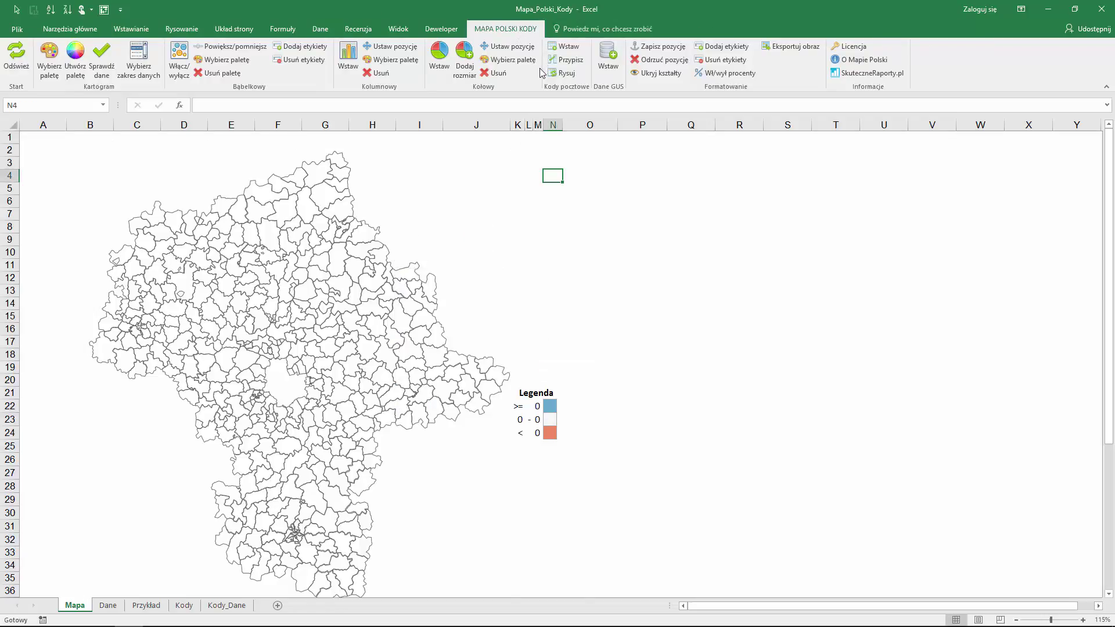
# - Pick the five-class czerwono-zielona palette and begin entering class breaks 80, 60, 40
pyautogui.click(49, 58)
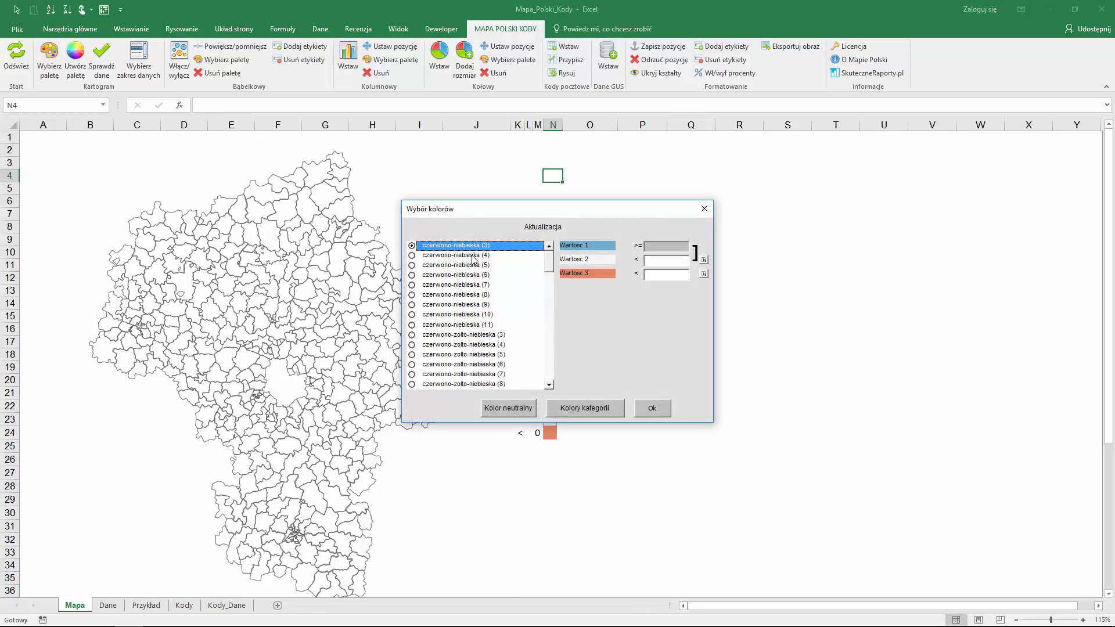
pyautogui.moveTo(550, 268); pyautogui.dragTo(551, 292)
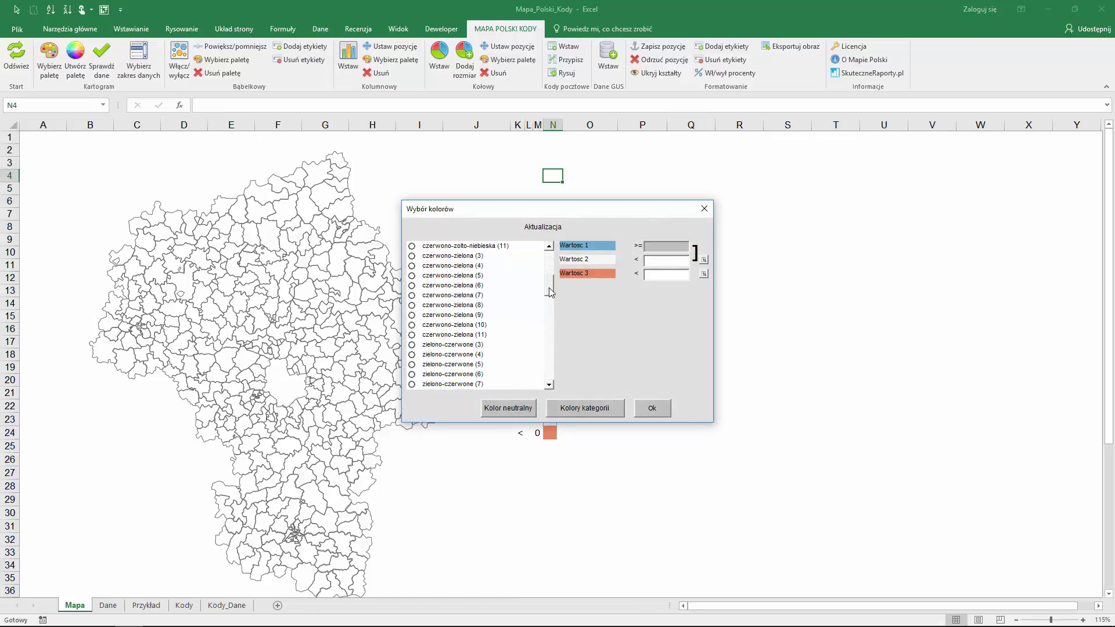
pyautogui.click(466, 277)
pyautogui.click(682, 262)
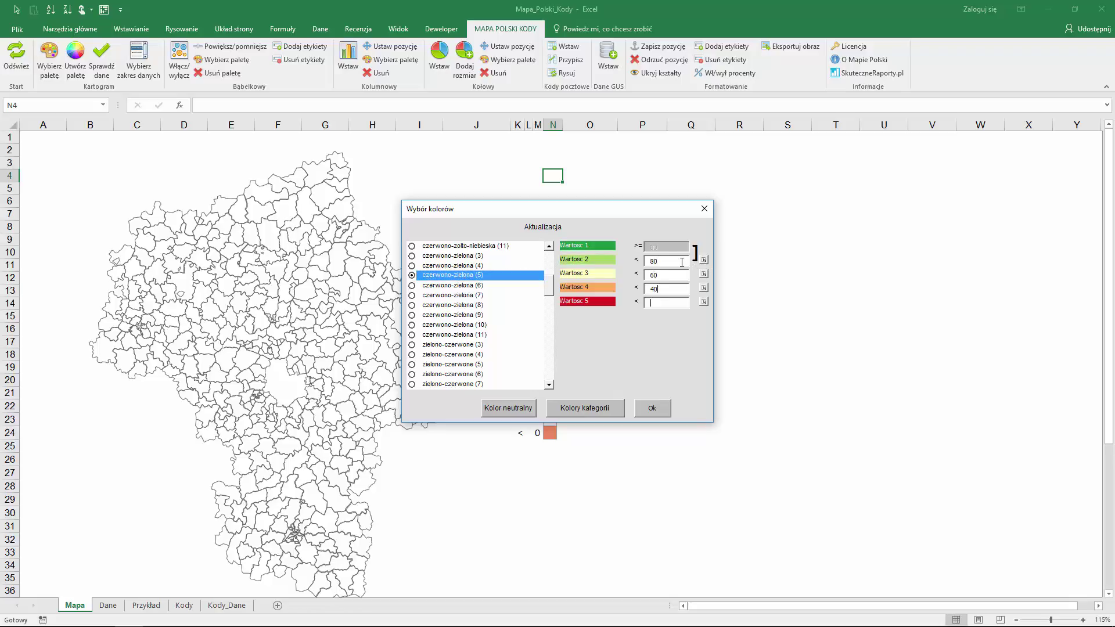
pyautogui.write('20')
# - Apply the palette with breaks 80, 60, 40, 20 and zoom in around Radom
pyautogui.click(651, 407)
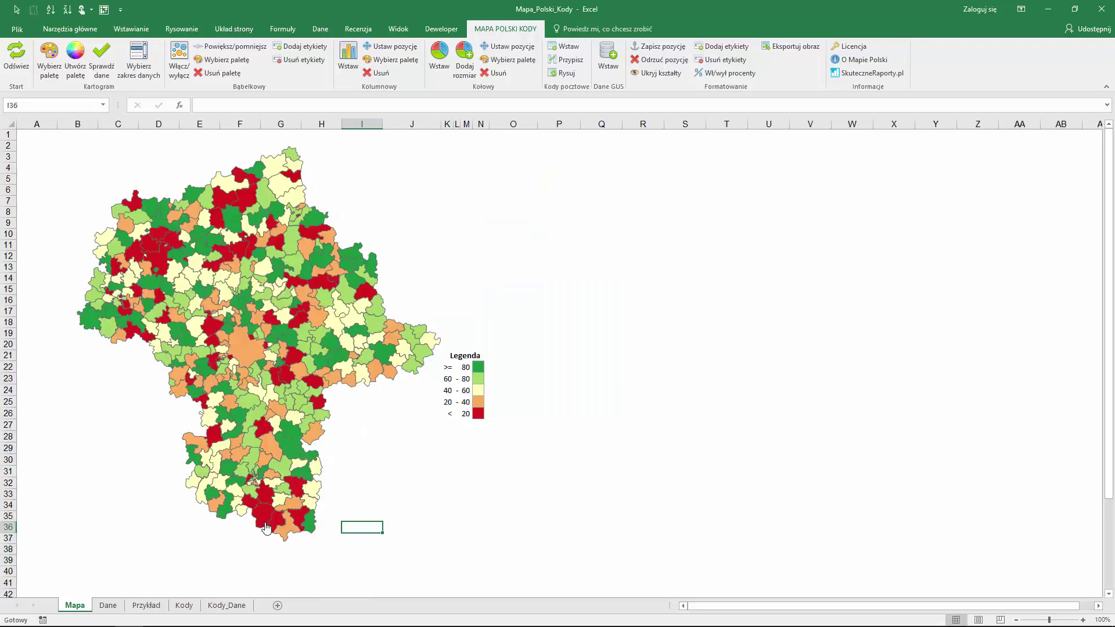
pyautogui.keyDown('ctrl'); pyautogui.scroll(6, 261, 523); pyautogui.keyUp('ctrl')
pyautogui.keyDown('ctrl'); pyautogui.scroll(2, 454, 492); pyautogui.keyUp('ctrl')
pyautogui.keyDown('ctrl'); pyautogui.scroll(2, 483, 497); pyautogui.keyUp('ctrl')
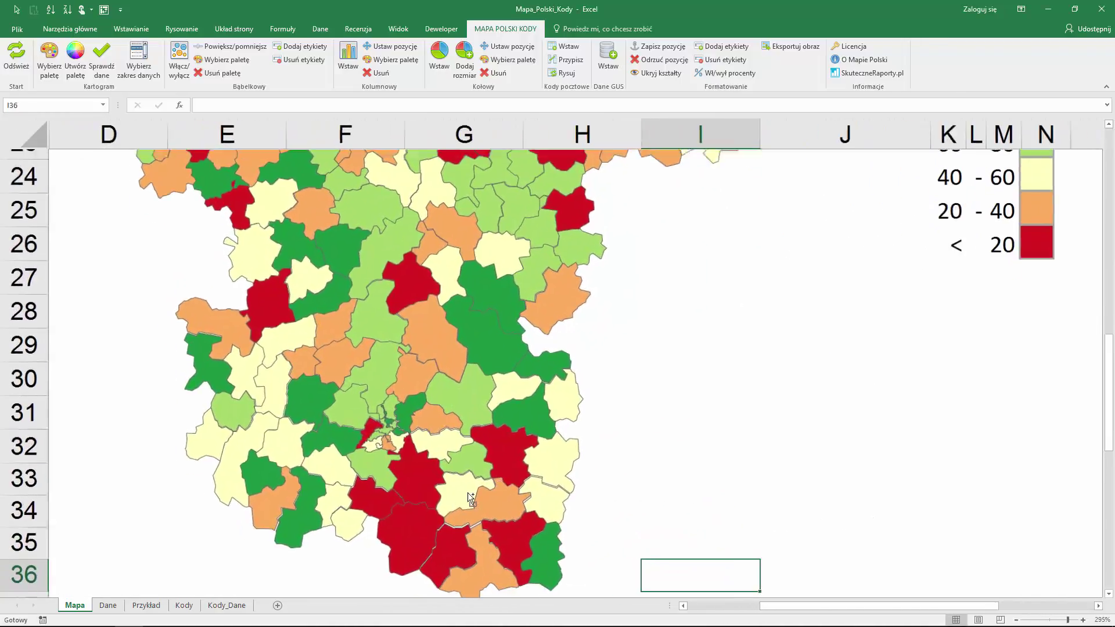
pyautogui.keyDown('ctrl'); pyautogui.scroll(2, 483, 497); pyautogui.keyUp('ctrl')
pyautogui.keyDown('ctrl'); pyautogui.scroll(1, 385, 455); pyautogui.keyUp('ctrl')
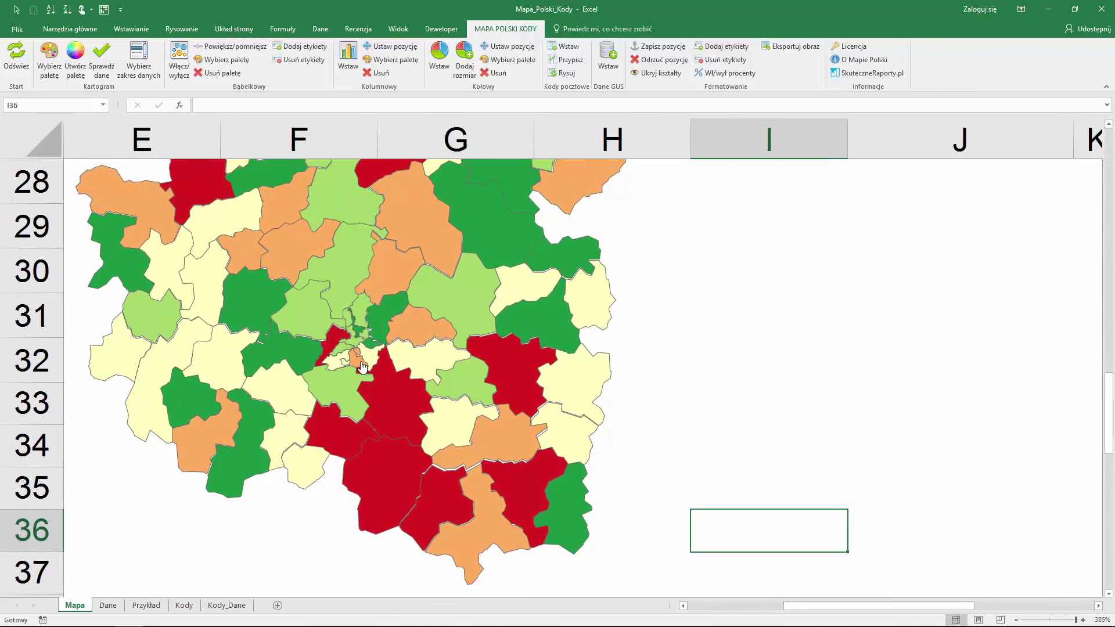
# - Check the postal code and value of two Radom regions, e.g. 26-605 with value 85
pyautogui.click(357, 335)
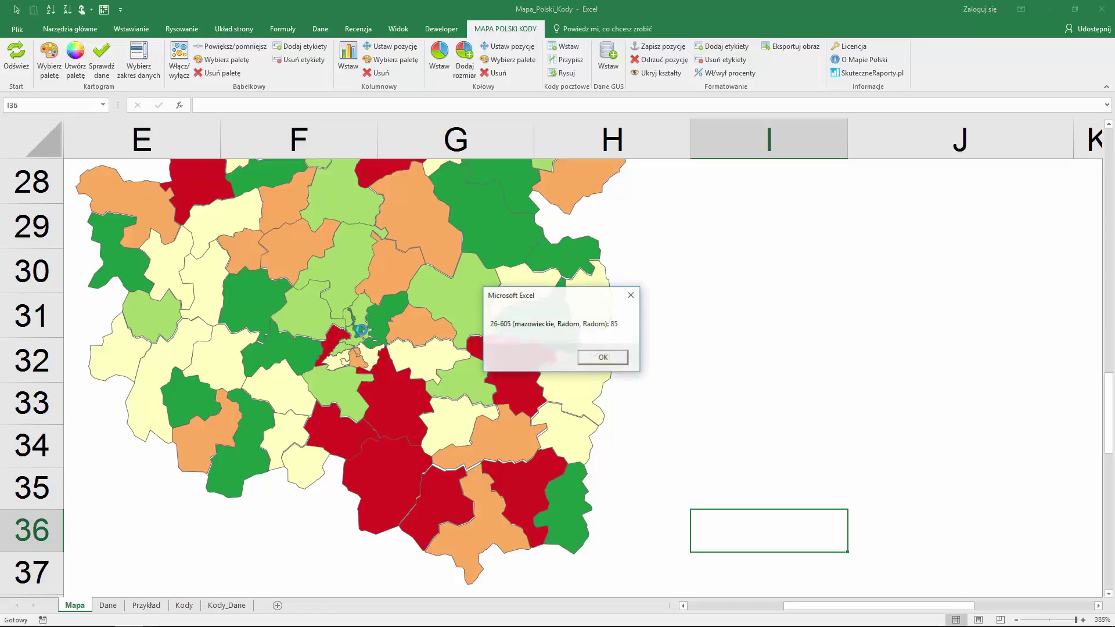
pyautogui.click(604, 358)
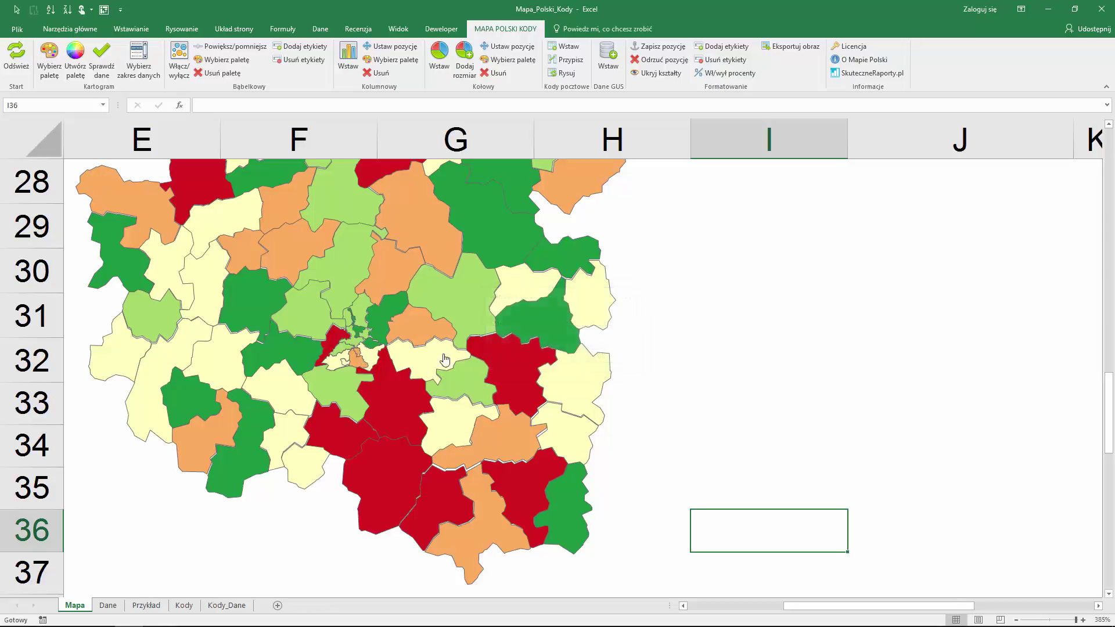
pyautogui.click(359, 362)
pyautogui.click(603, 358)
pyautogui.hotkey('ctrl', 'pagedown')
# - Verify the Widoczność kształtu formula =JEŻELI(D2="legionowski";1;0) flags only rows 19–28
pyautogui.click(749, 347)
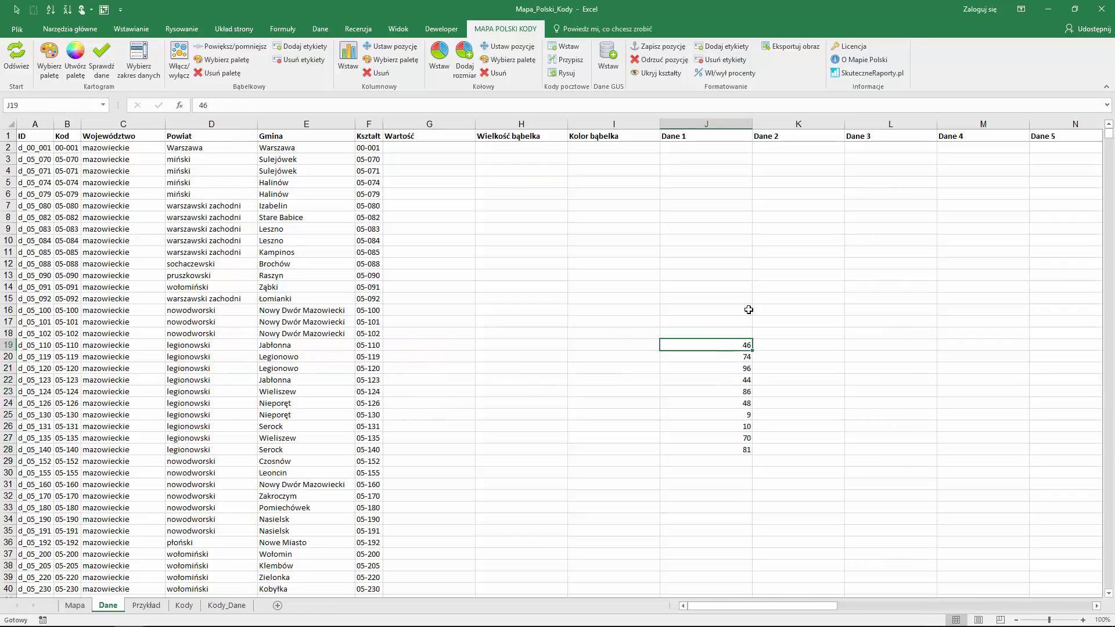
pyautogui.click(772, 141)
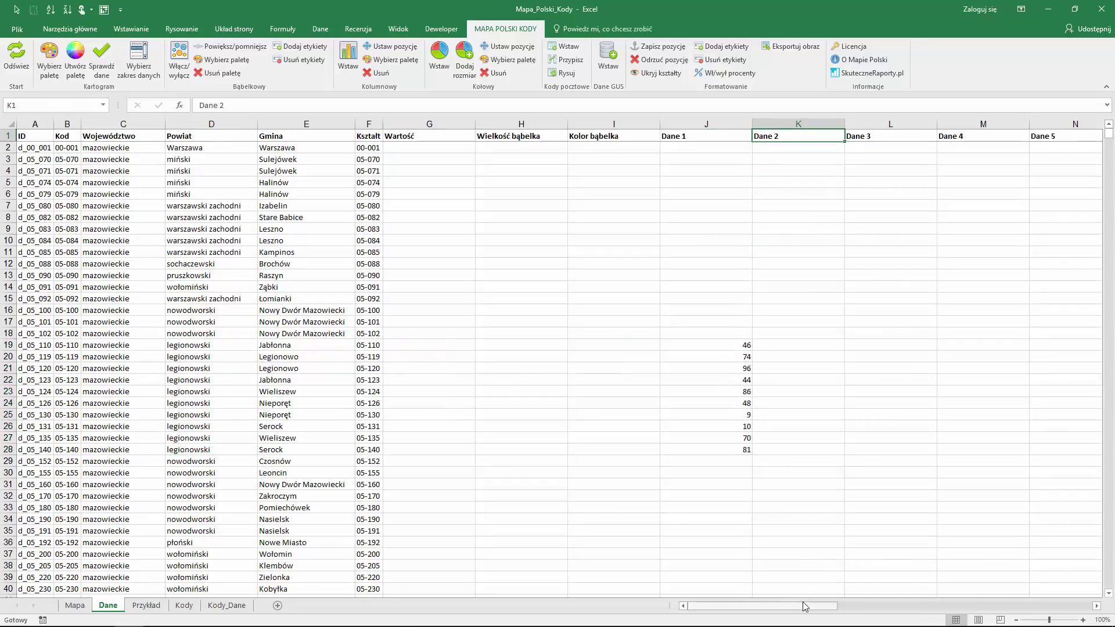
pyautogui.moveTo(805, 606); pyautogui.dragTo(942, 608)
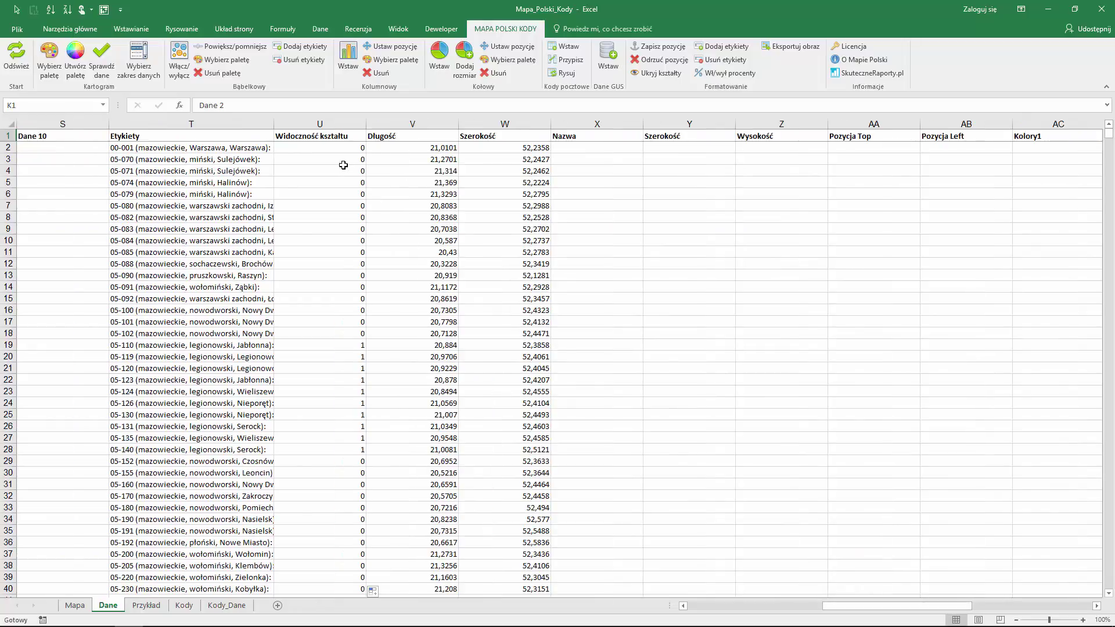
pyautogui.click(345, 148)
pyautogui.click(246, 105)
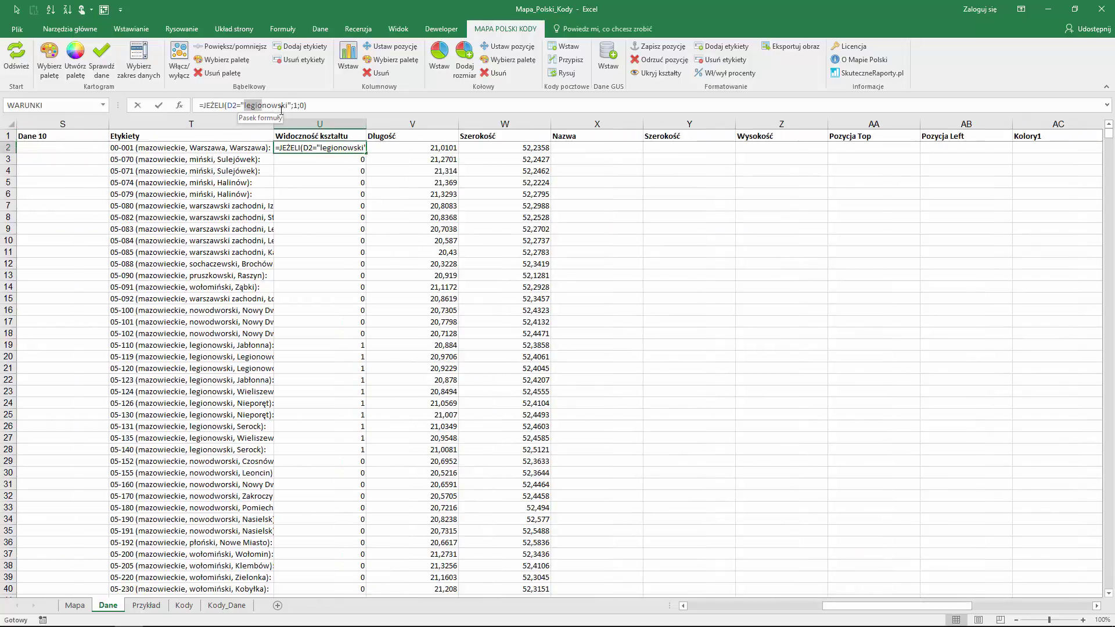
pyautogui.press('Return')
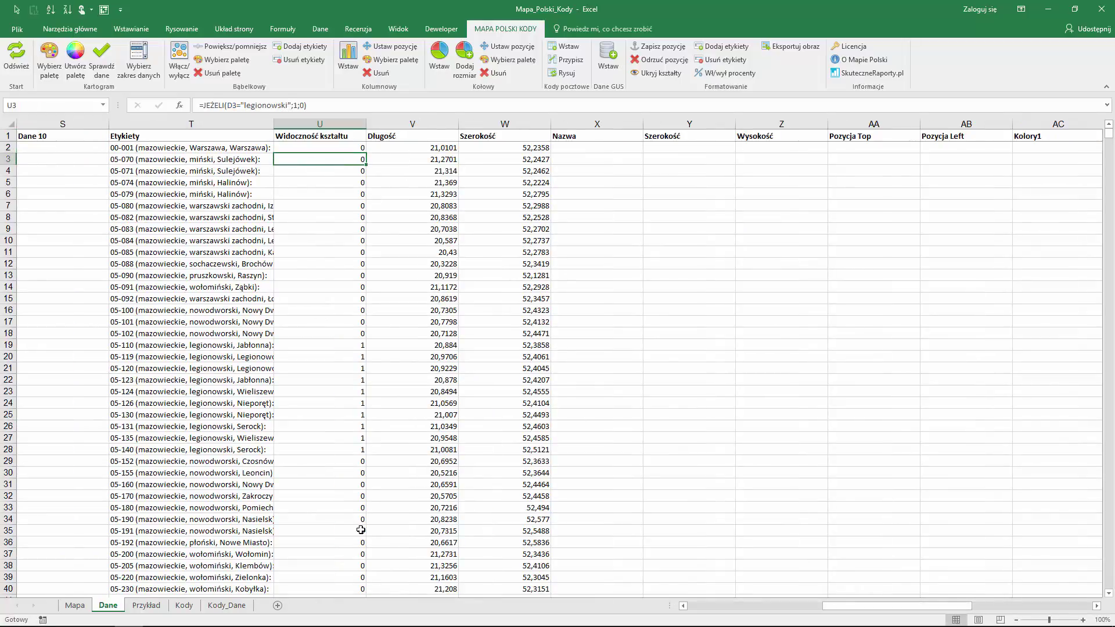
pyautogui.moveTo(848, 607); pyautogui.dragTo(714, 607)
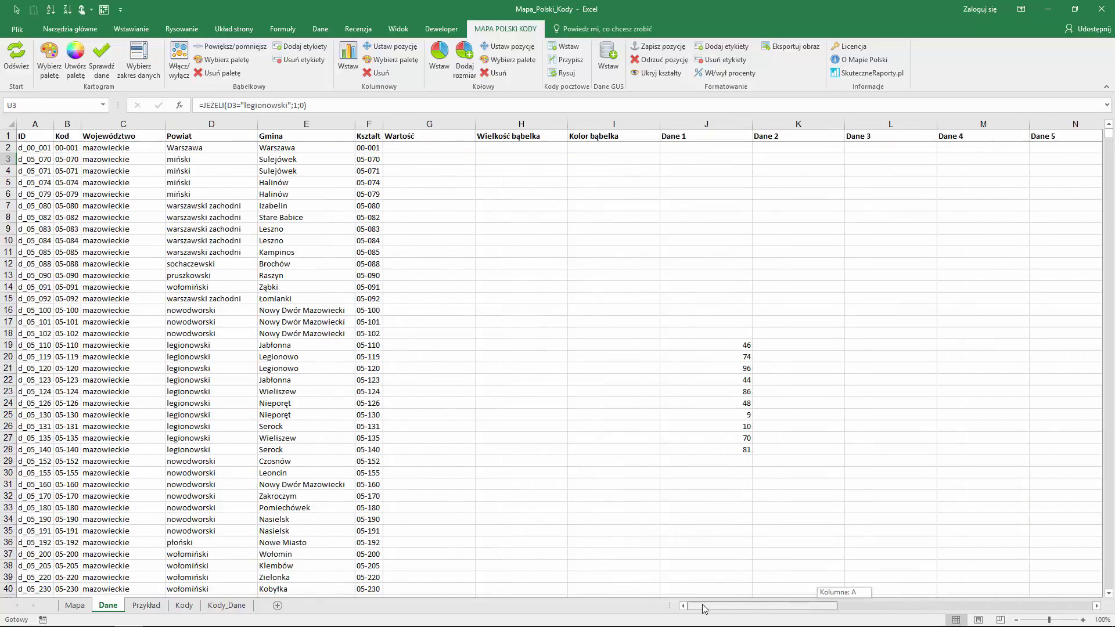
pyautogui.click(75, 605)
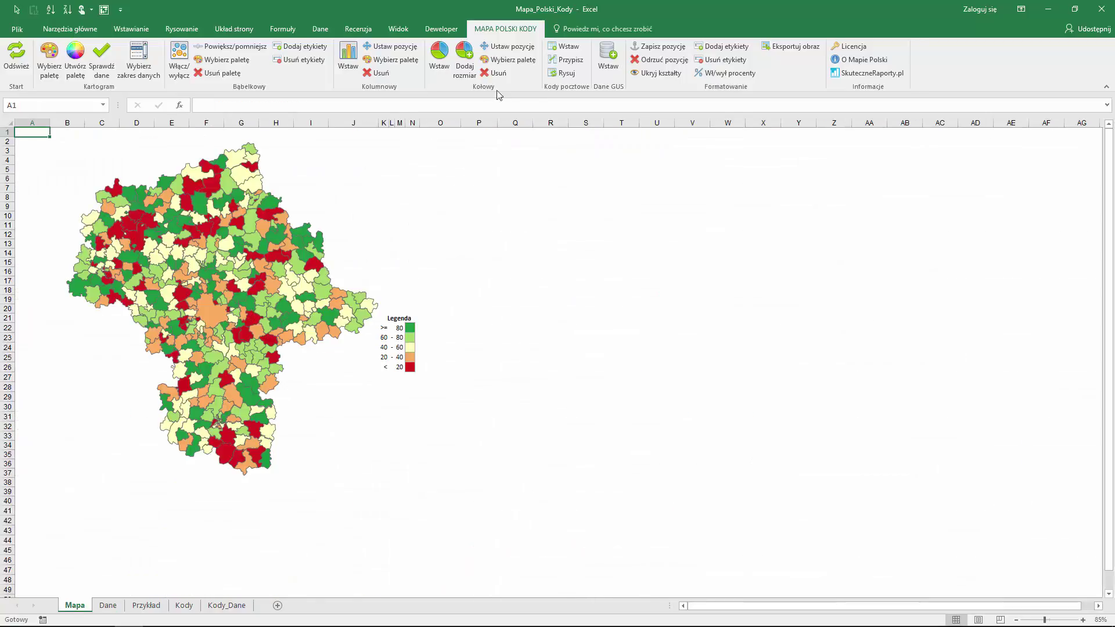
# - Hide districts outside legionowski county and group its remaining postal-area shapes
pyautogui.click(651, 72)
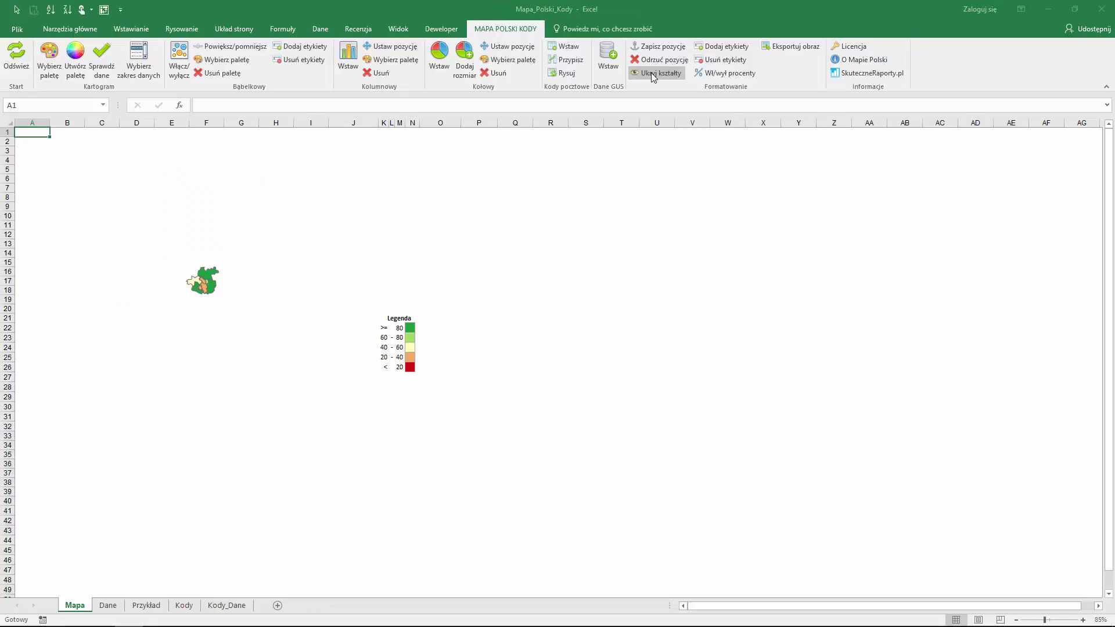
pyautogui.click(16, 9)
pyautogui.moveTo(140, 229); pyautogui.dragTo(253, 343)
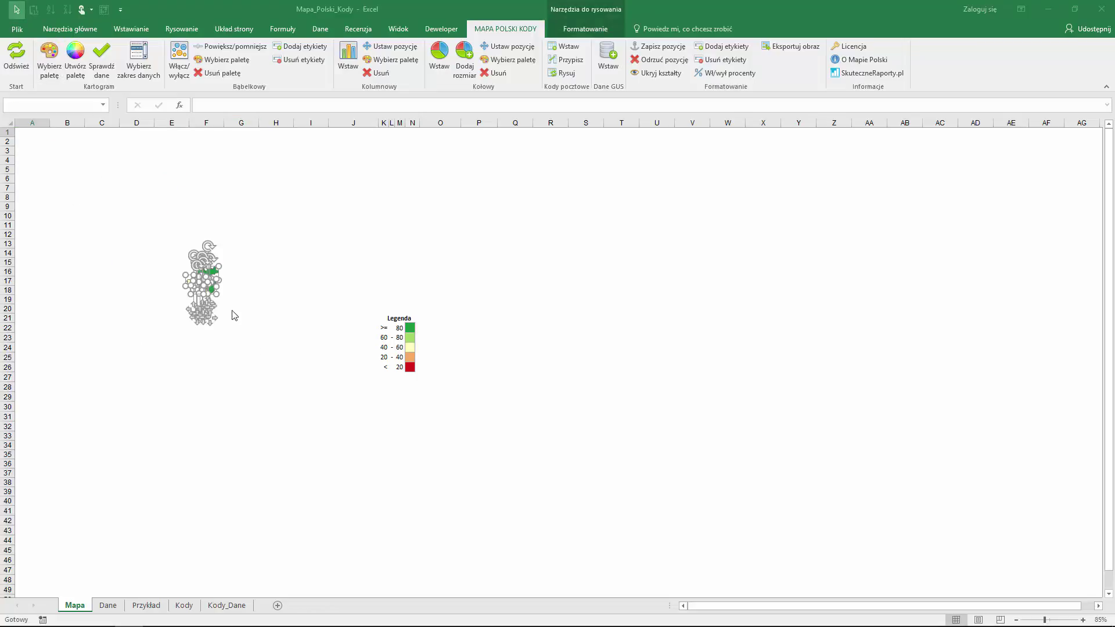
pyautogui.rightClick(212, 280)
pyautogui.moveTo(241, 346)
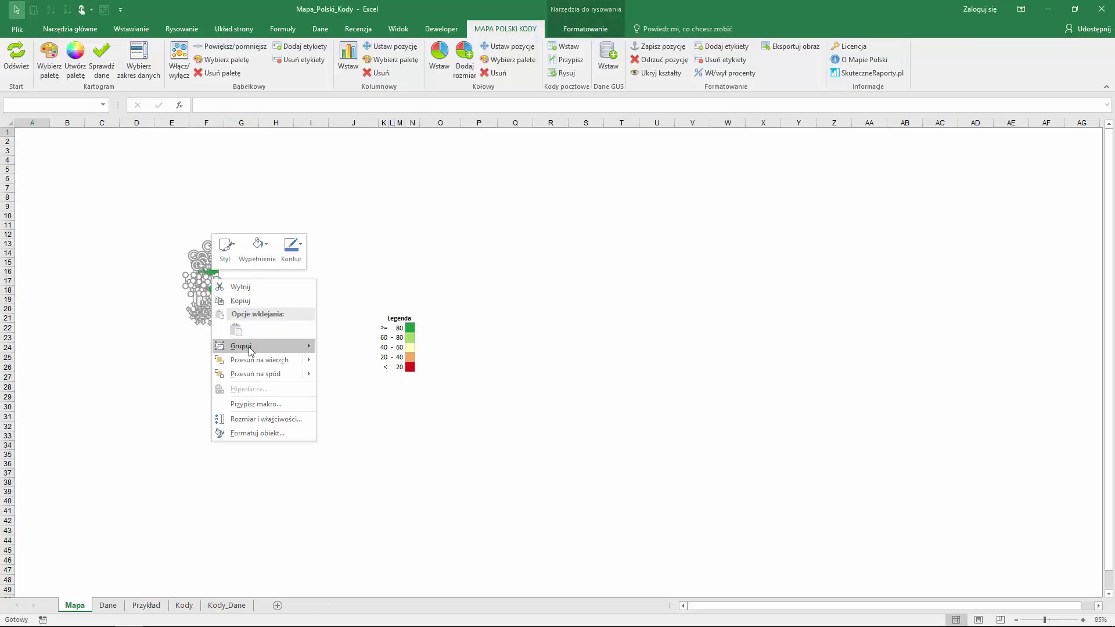
pyautogui.click(341, 349)
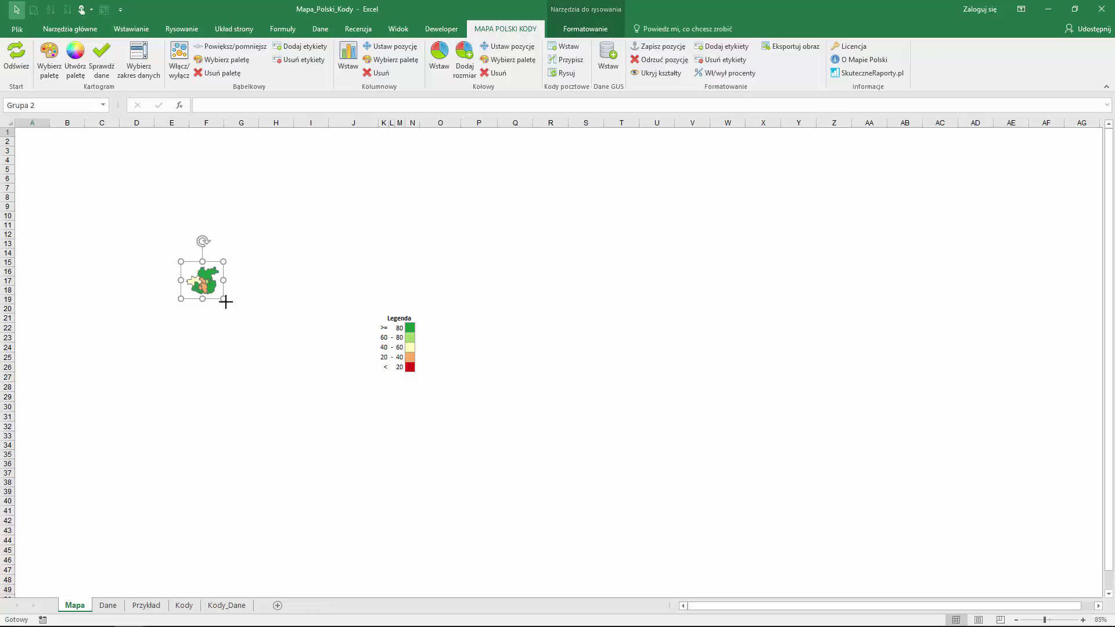
# - Enlarge the grouped legionowski map into a large shaded map beside the legend
pyautogui.moveTo(224, 299); pyautogui.dragTo(332, 391)
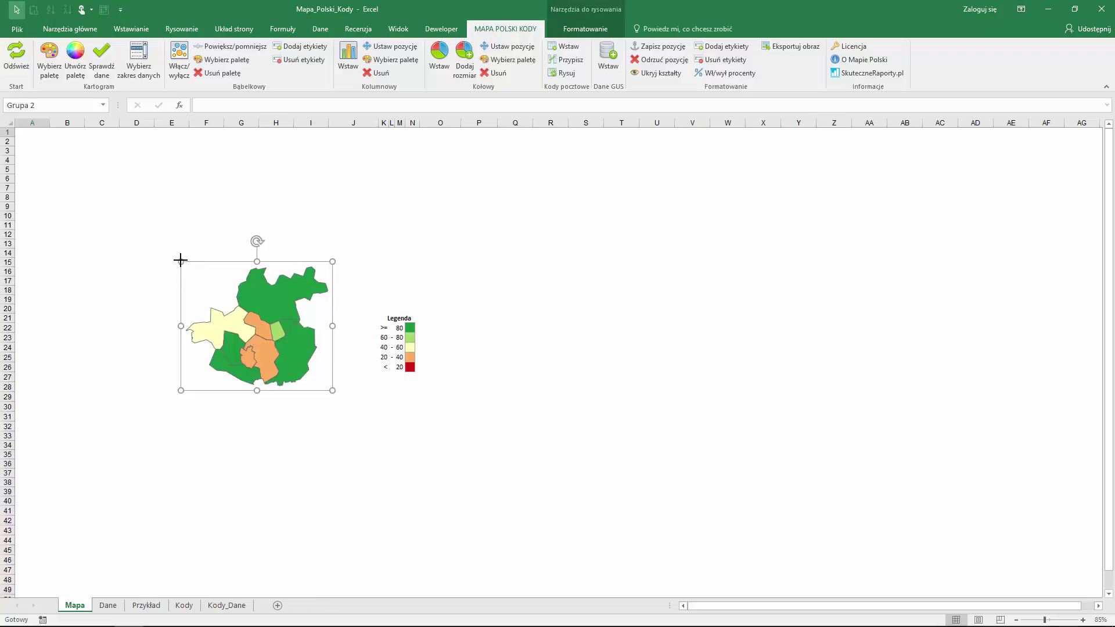
pyautogui.moveTo(181, 261); pyautogui.dragTo(85, 180)
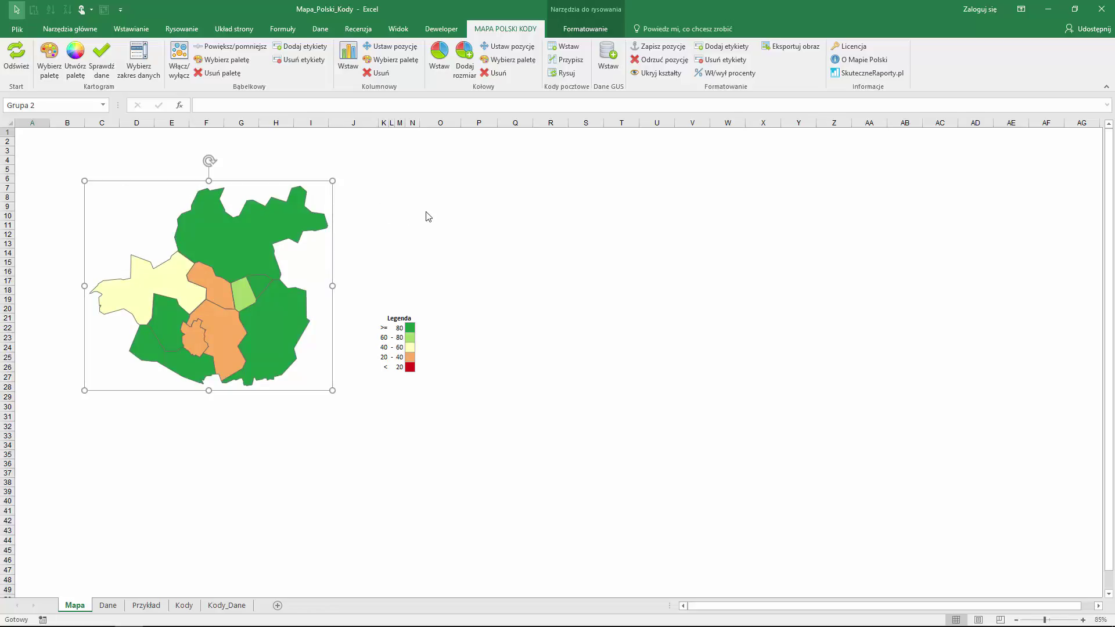
pyautogui.rightClick(250, 266)
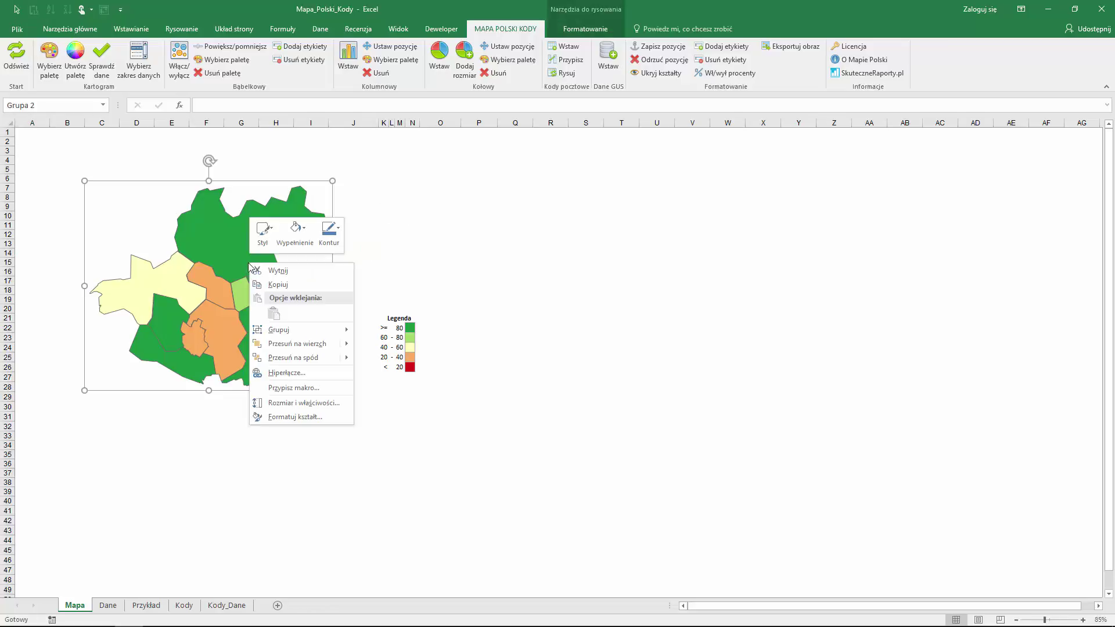
pyautogui.click(385, 356)
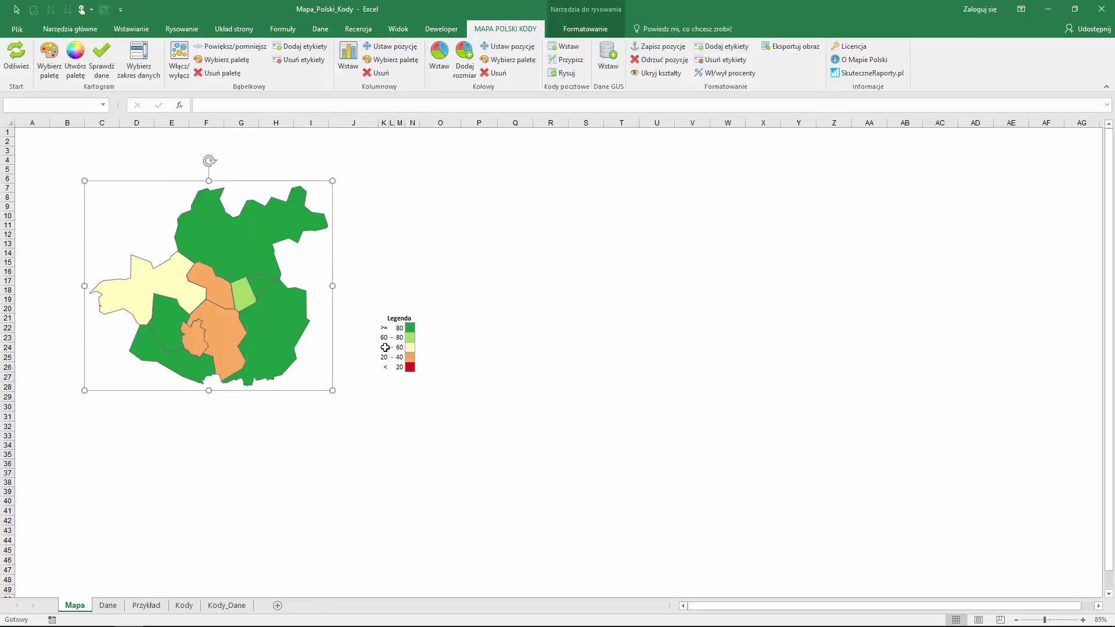
pyautogui.click(383, 188)
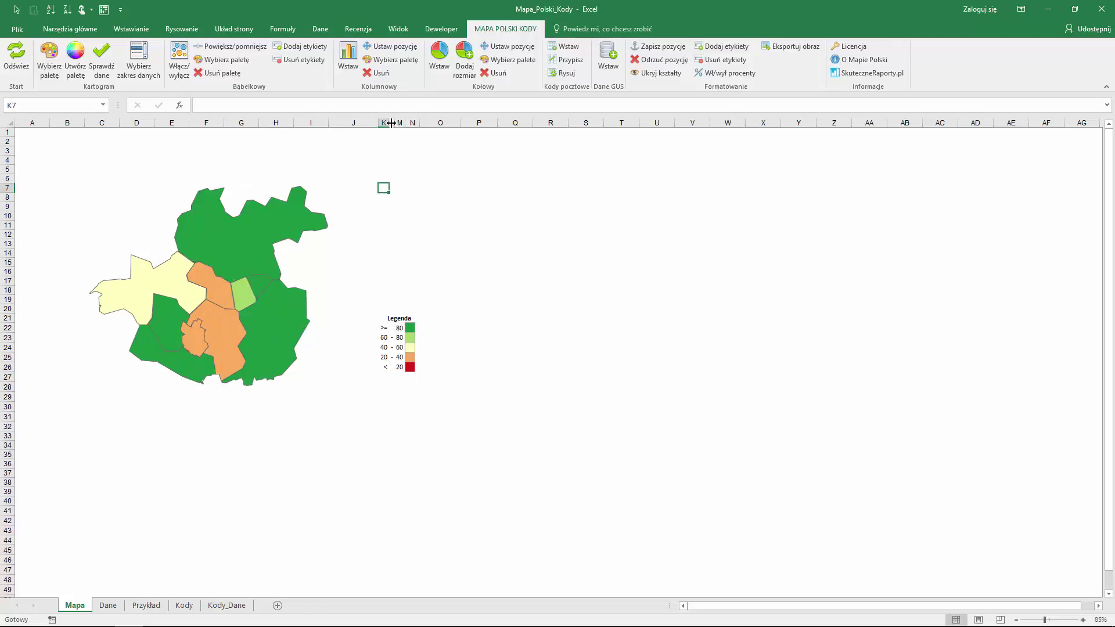
pyautogui.click(438, 63)
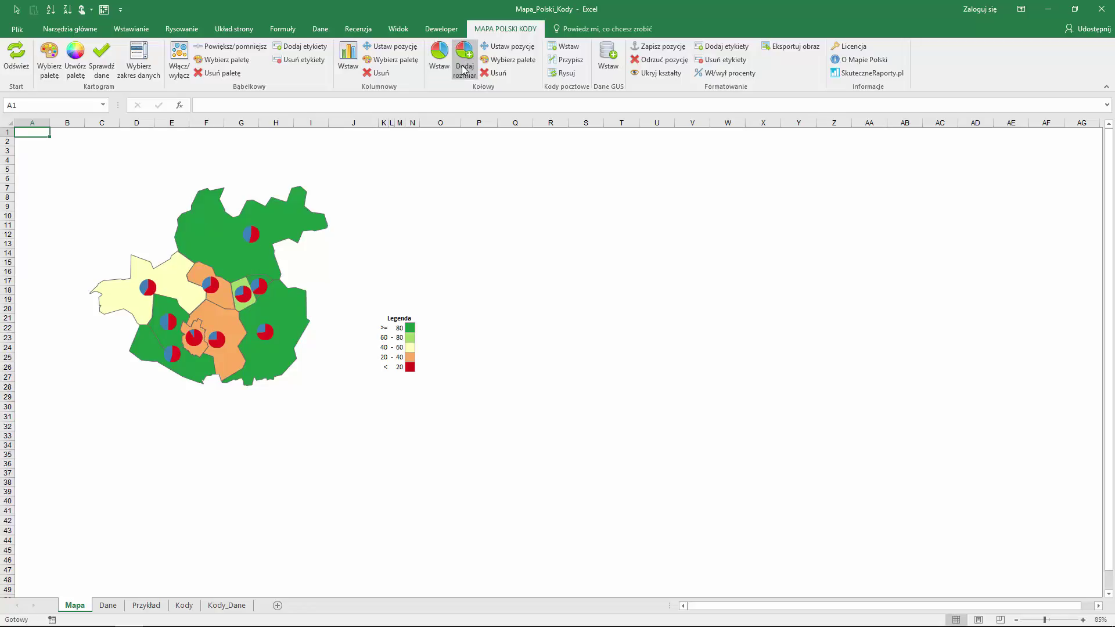
pyautogui.click(464, 67)
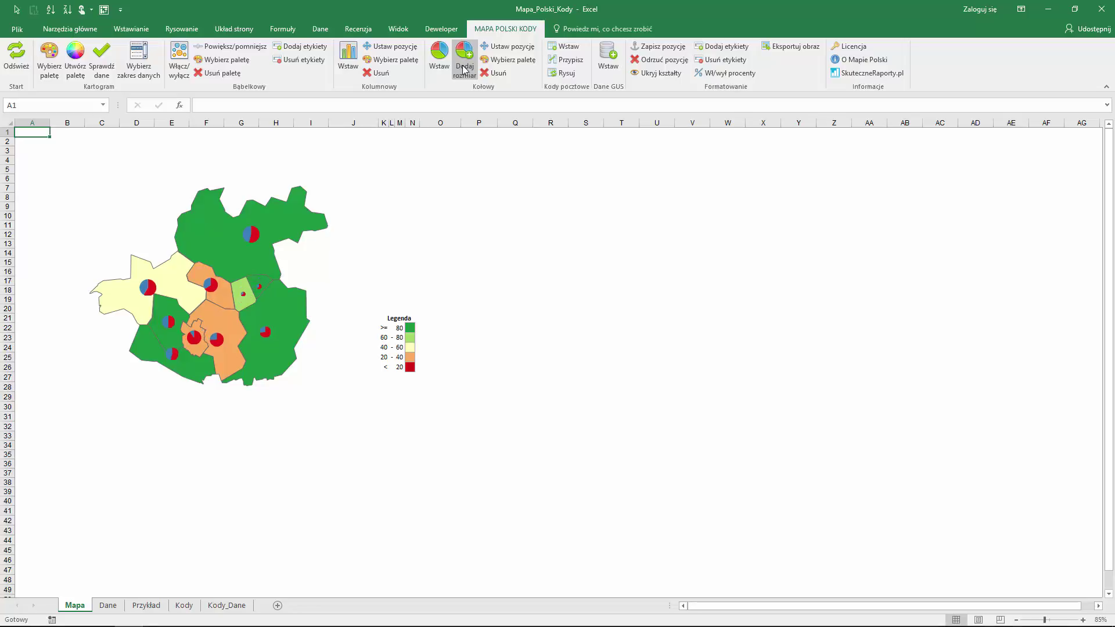
pyautogui.click(499, 74)
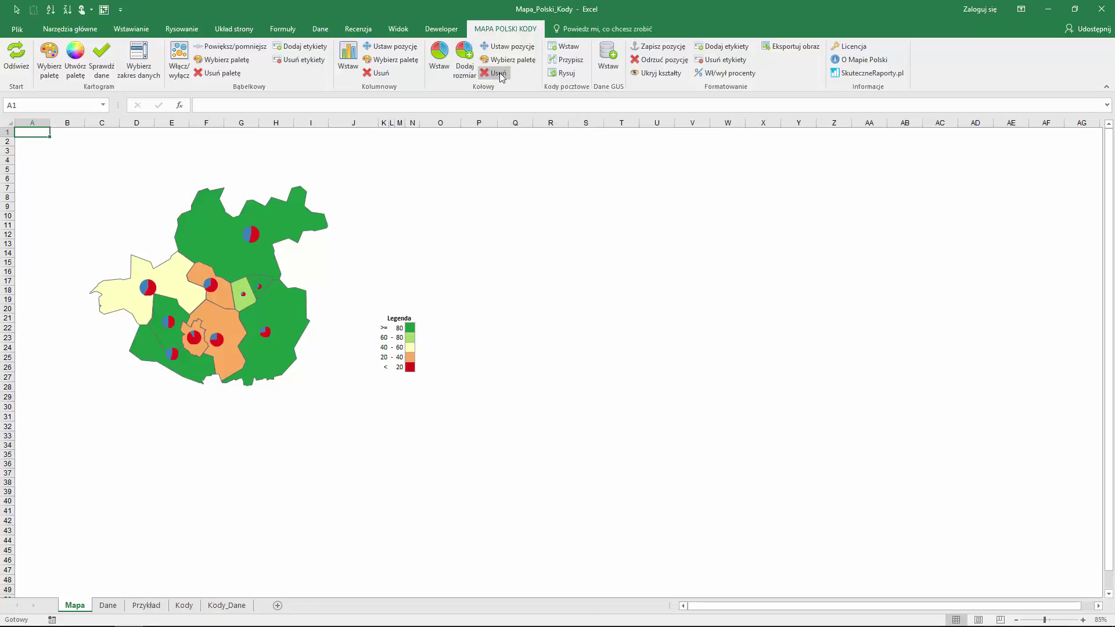
pyautogui.click(350, 58)
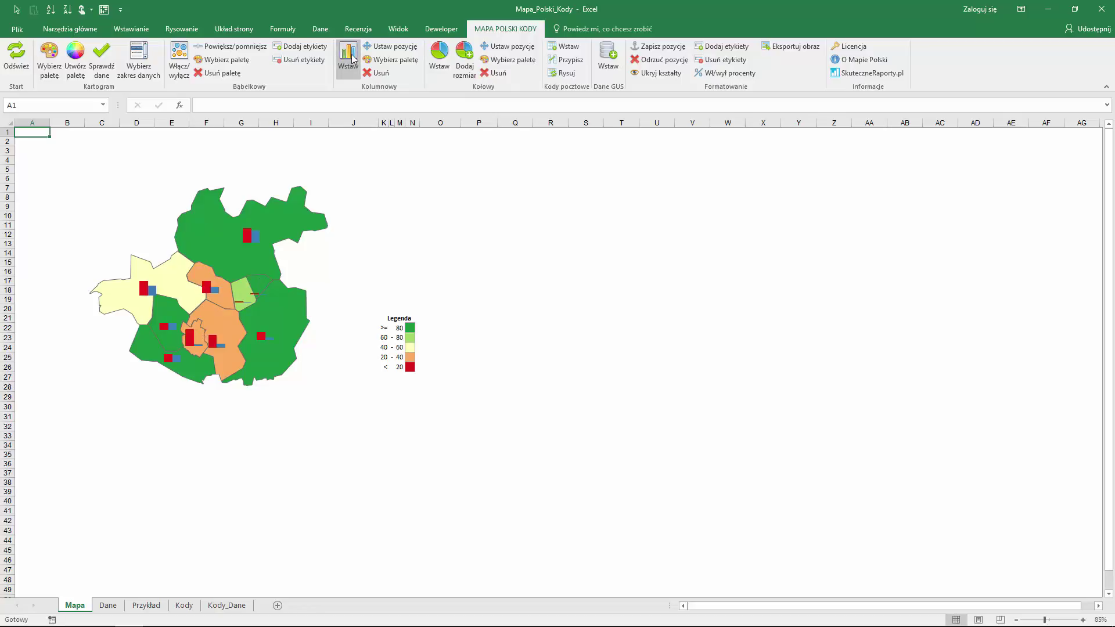
pyautogui.click(380, 73)
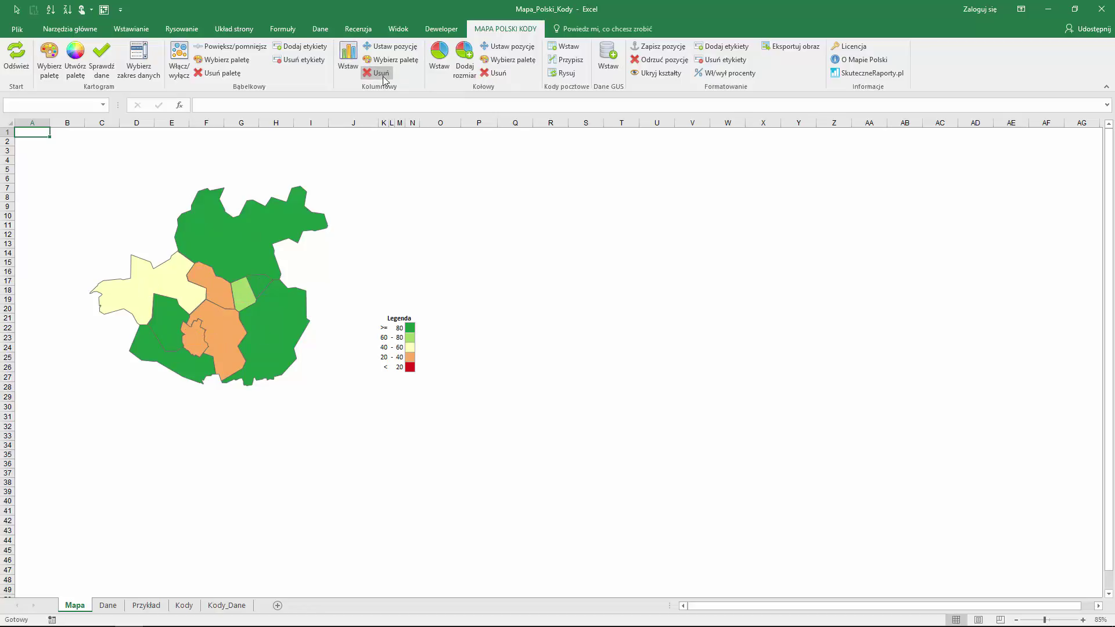
# - Add postal-code labels to the legionowski districts and set their font size to 10
pyautogui.click(718, 46)
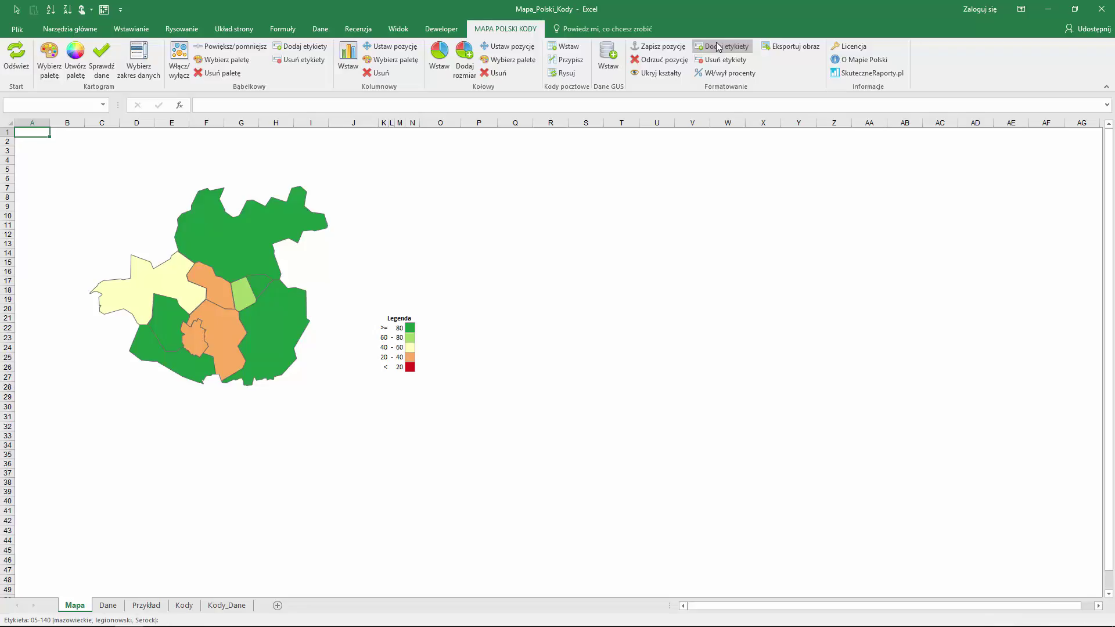
pyautogui.rightClick(208, 234)
pyautogui.press('Escape')
pyautogui.click(193, 232)
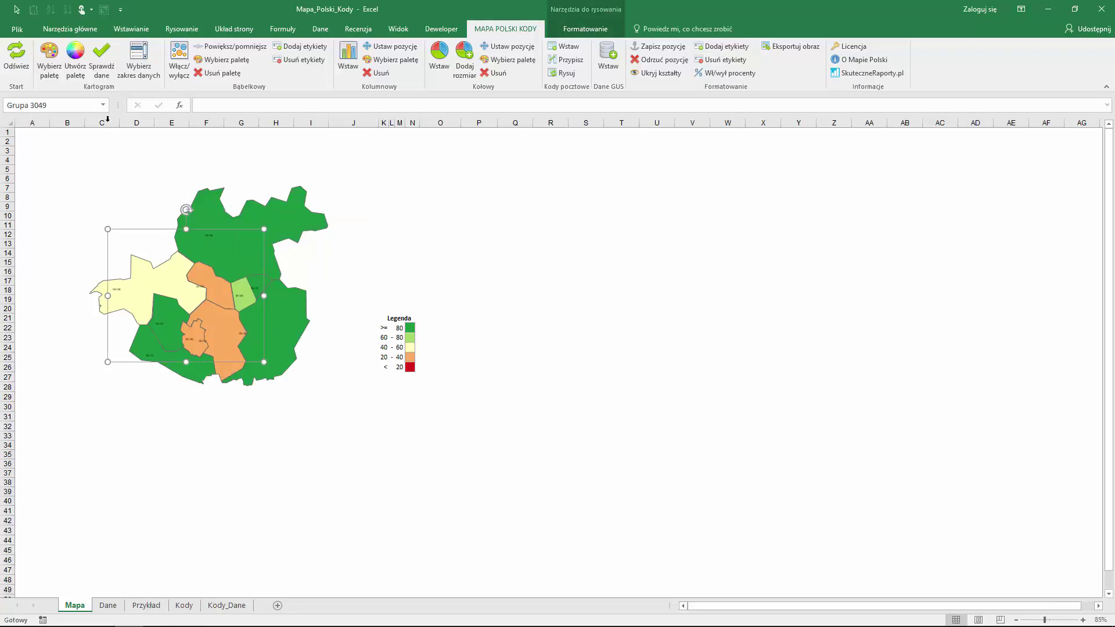
pyautogui.click(69, 32)
pyautogui.click(174, 52)
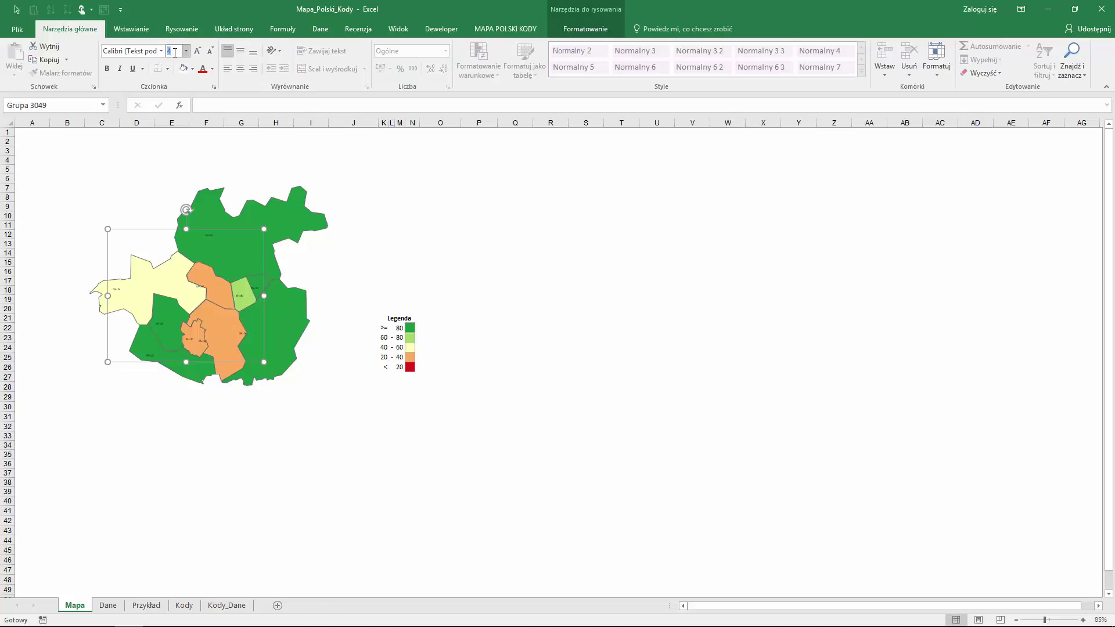
pyautogui.write('10')
pyautogui.press('Return')
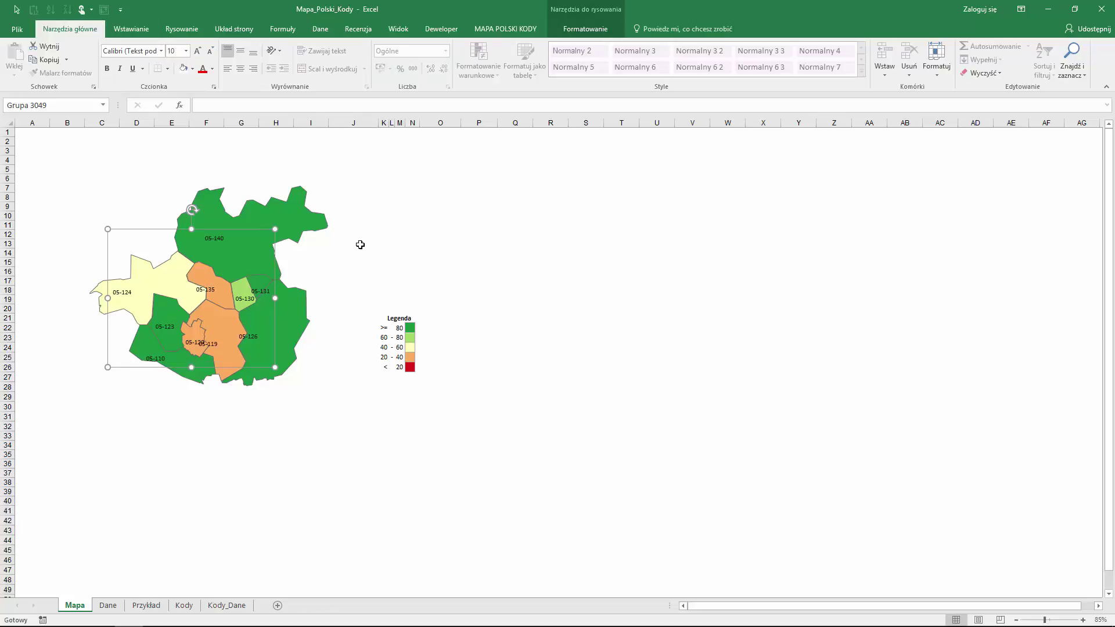
# - Move the 05-119 label up and right so it no longer overlaps its neighbour
pyautogui.click(215, 346)
pyautogui.click(216, 347)
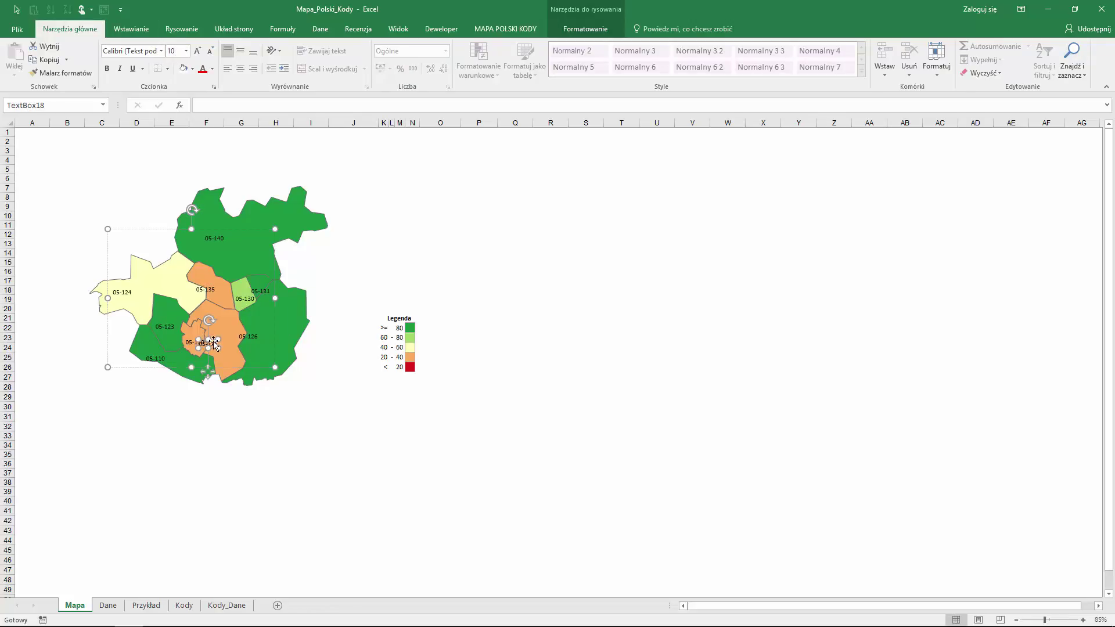
pyautogui.moveTo(215, 339); pyautogui.dragTo(229, 331)
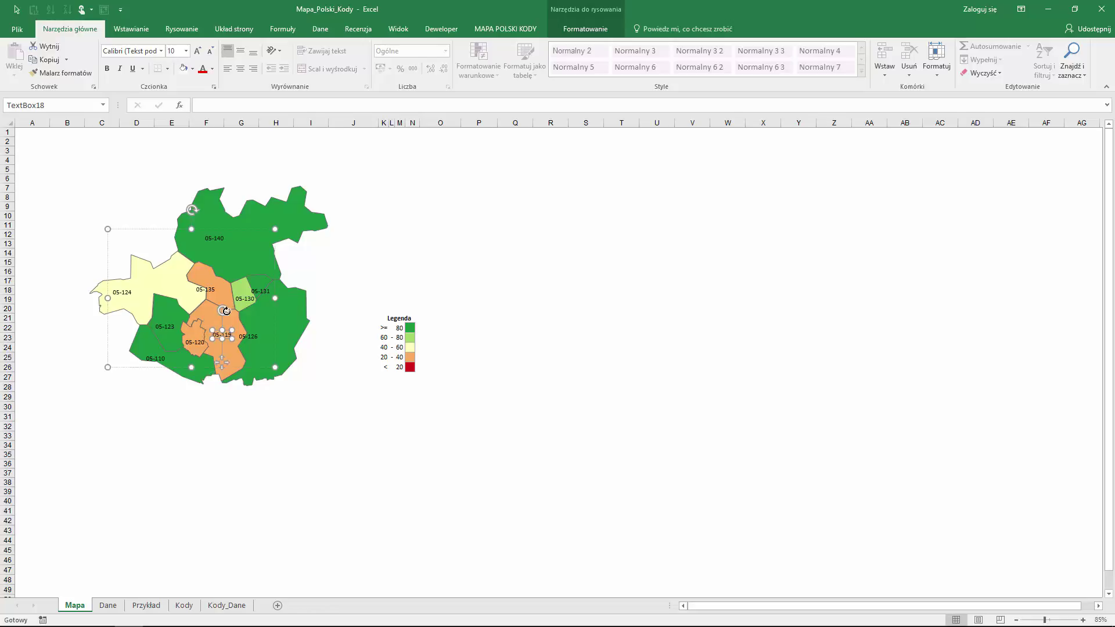
pyautogui.click(399, 253)
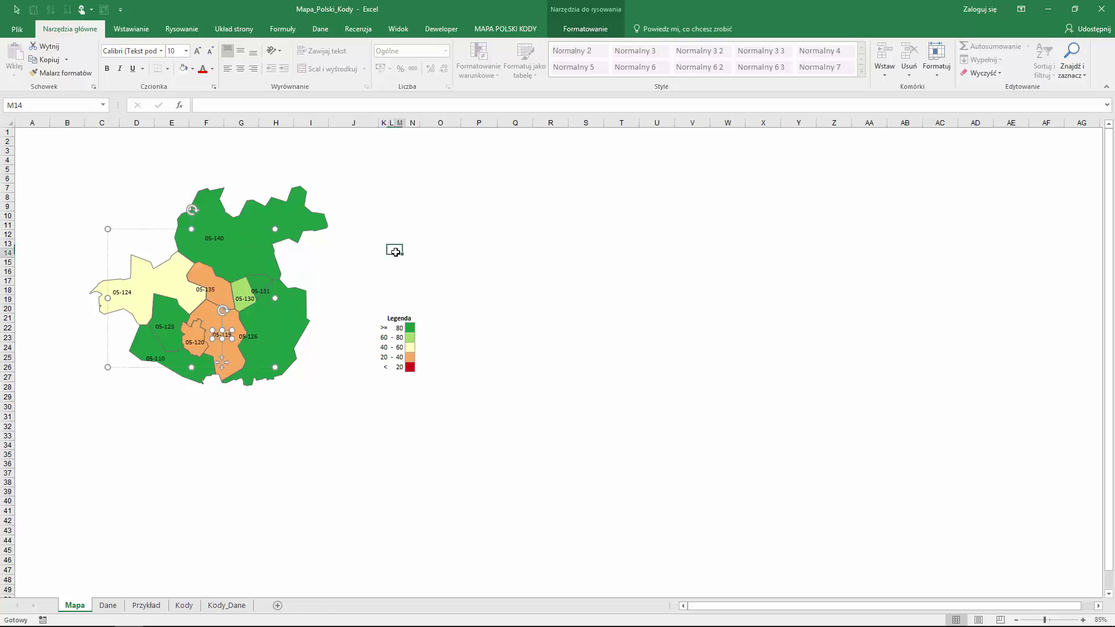